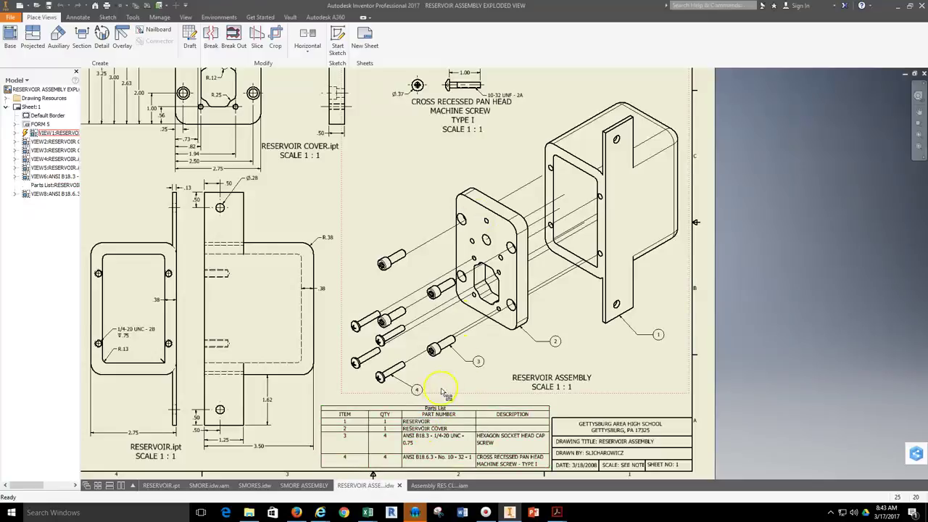
Step: From the Assembly RES CLASS INSTRUCT assembly, create a presentation with the English Standard (in).ipn template and insert that assembly file
click(431, 487)
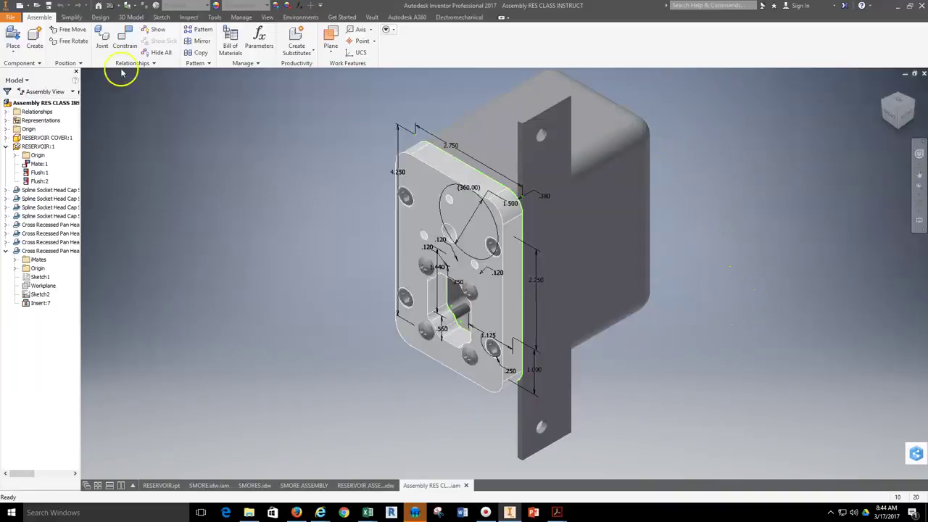
click(12, 20)
click(26, 61)
click(312, 345)
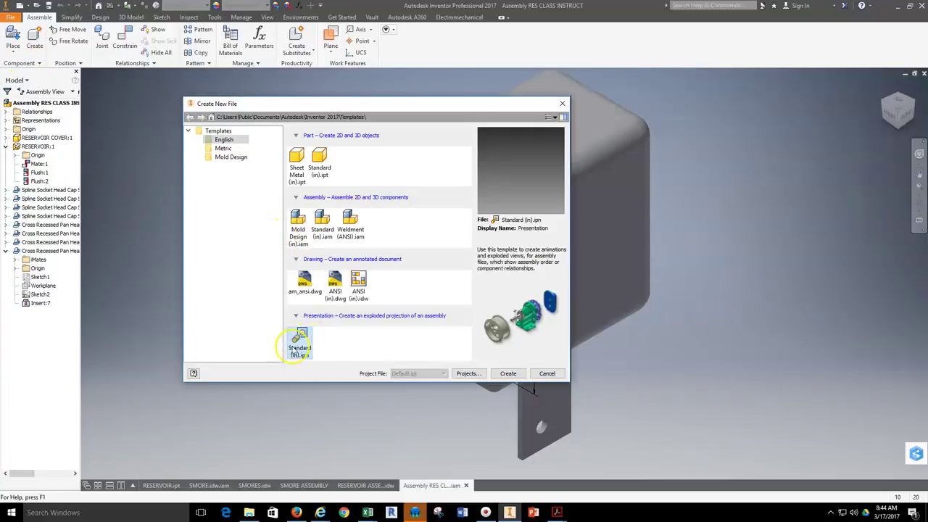
click(510, 373)
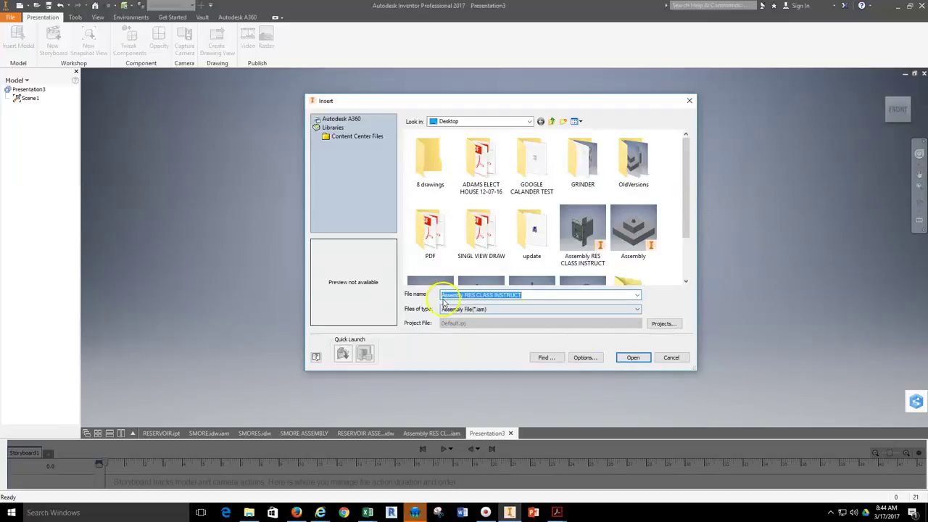
click(579, 238)
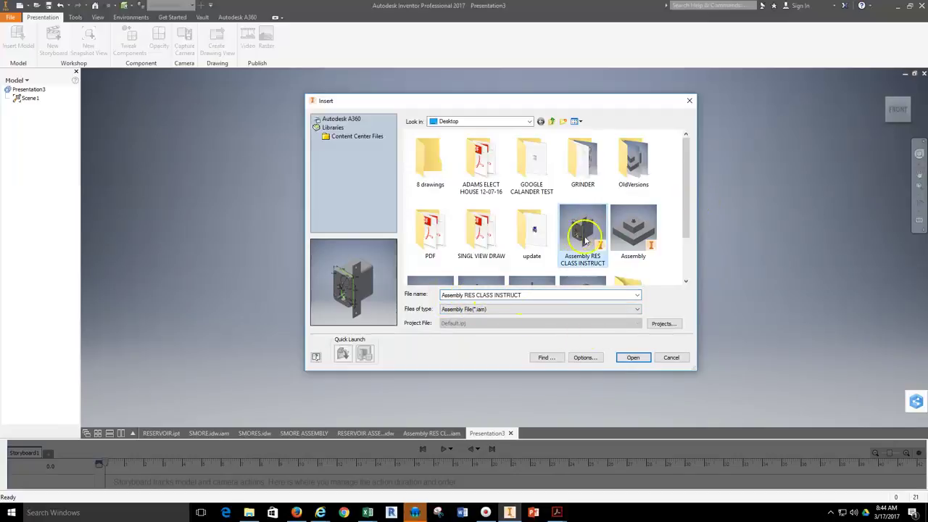
click(632, 357)
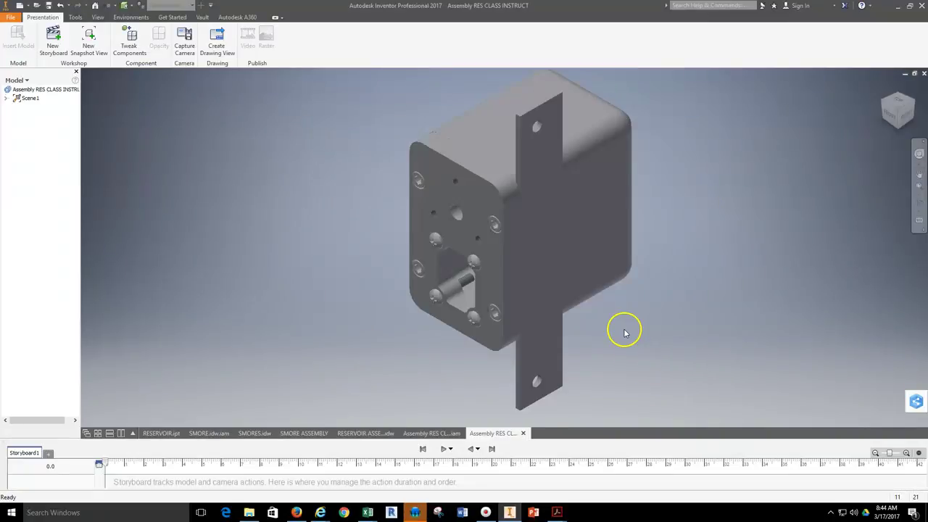
Step: Examine the assembled reservoir from different angles and restore the isometric view of its top, front and right faces
scroll(535, 250, down, 3)
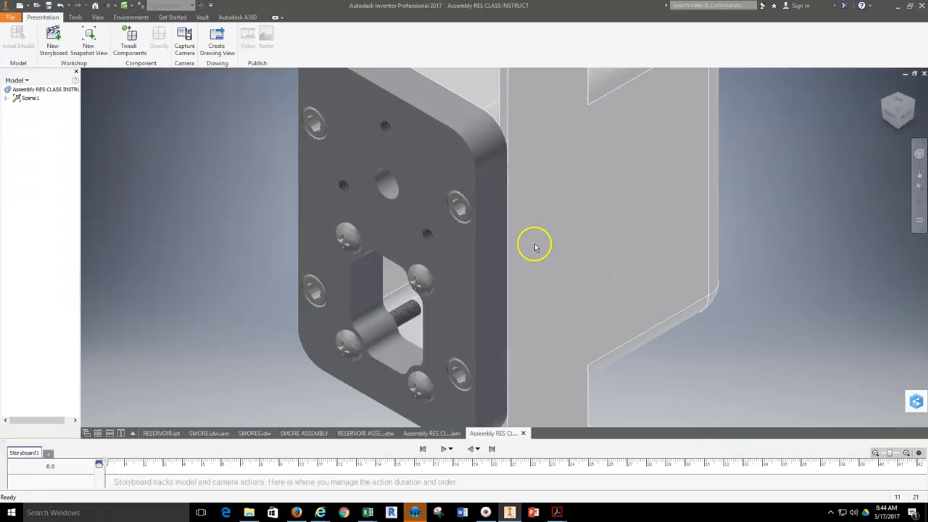
scroll(535, 250, up, 5)
shift+middle_drag(535, 250, 515, 211)
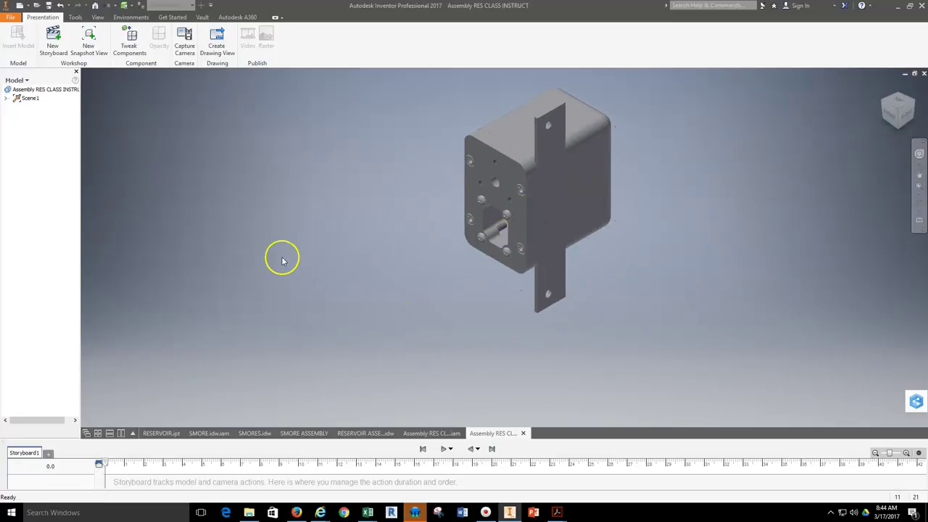
middle_drag(651, 256, 652, 266)
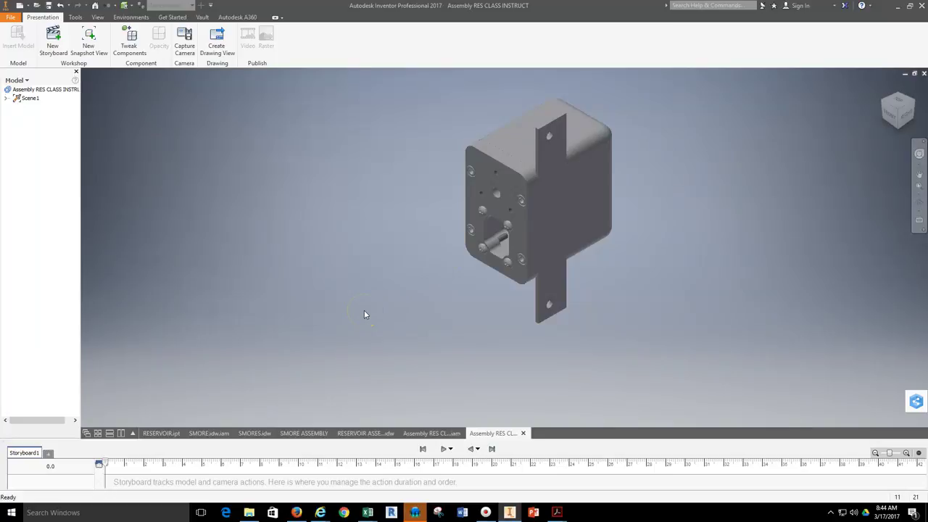
middle_drag(740, 222, 770, 223)
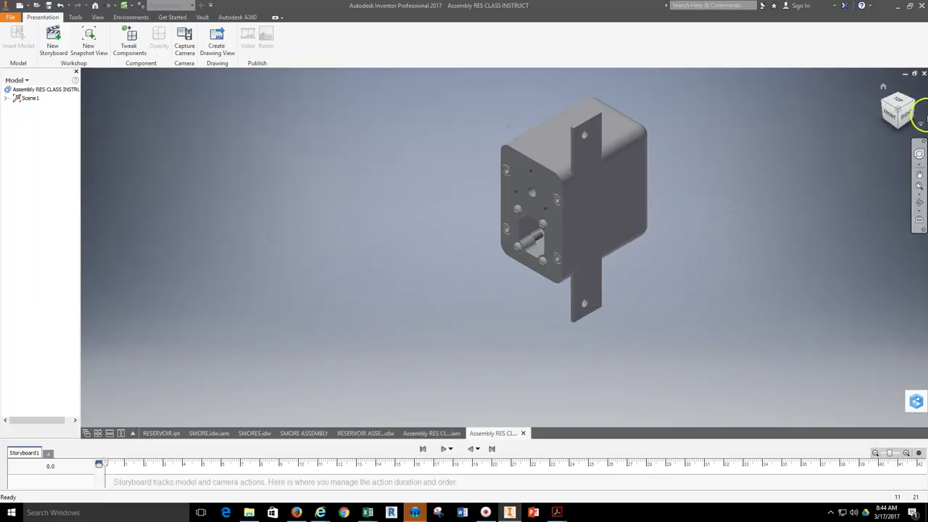
click(901, 119)
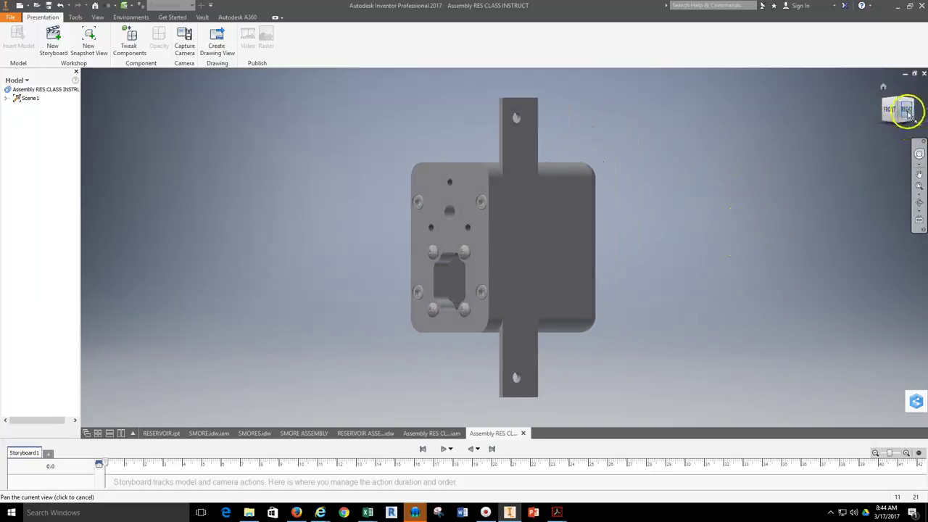
click(893, 103)
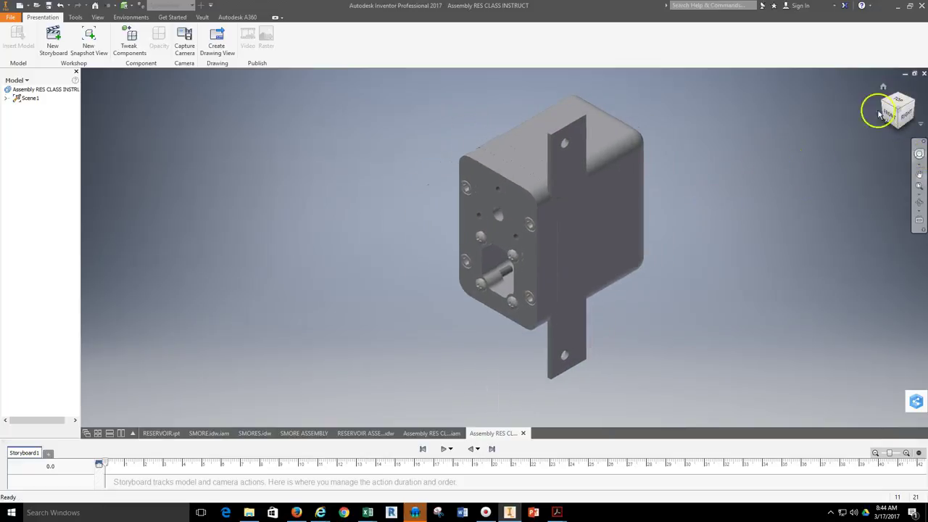
middle_drag(771, 194, 747, 160)
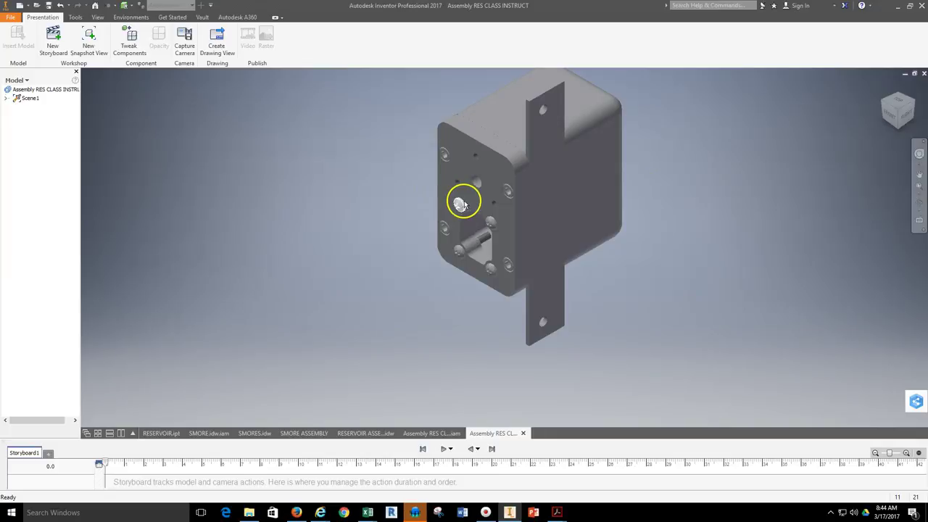
Step: Tweak the four cross recessed pan head screws together about 3.5 in straight out from the reservoir cover along the X axis
click(133, 45)
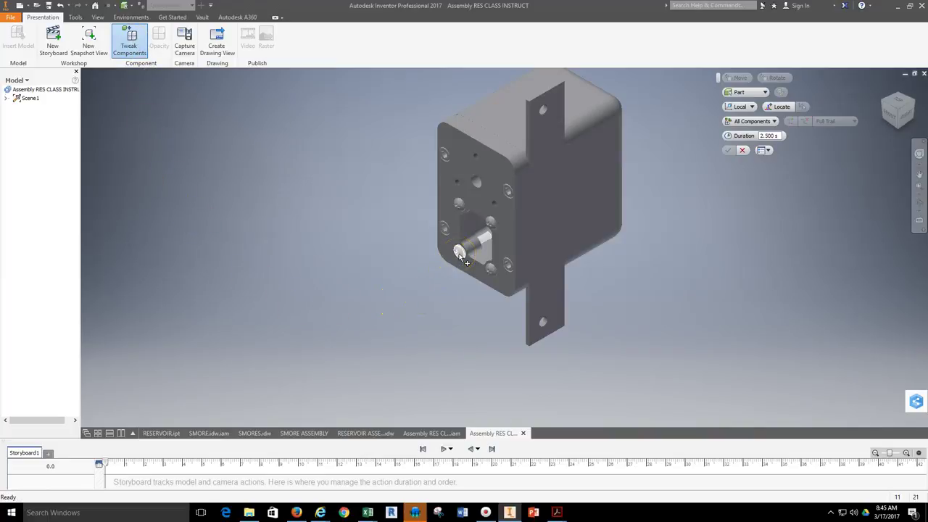
click(474, 271)
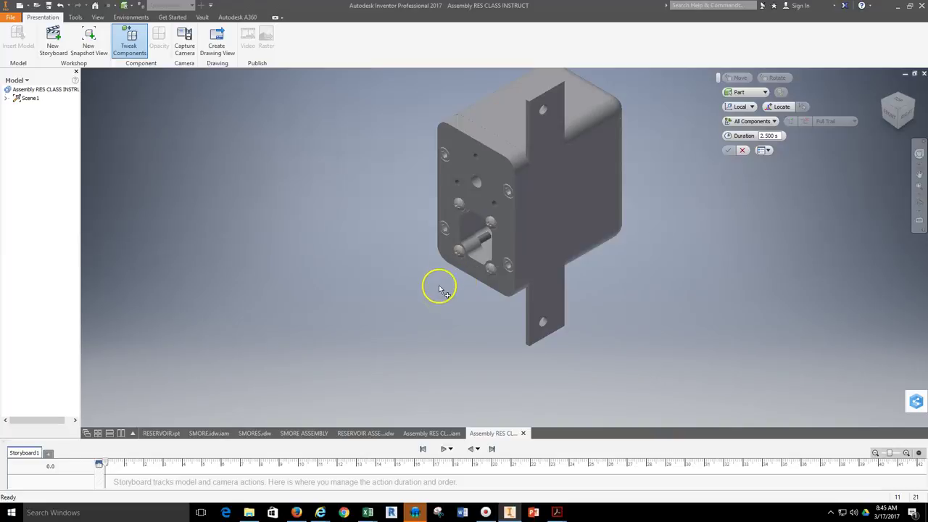
click(462, 257)
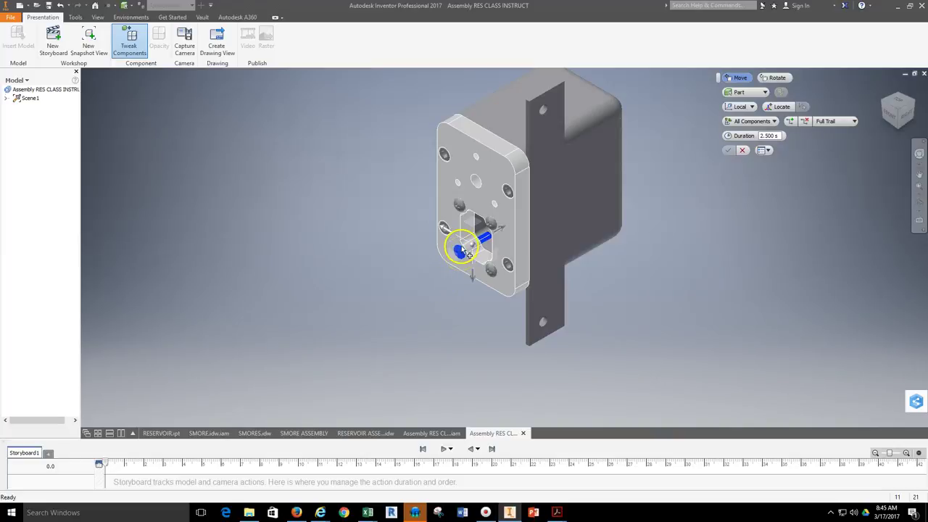
click(459, 210)
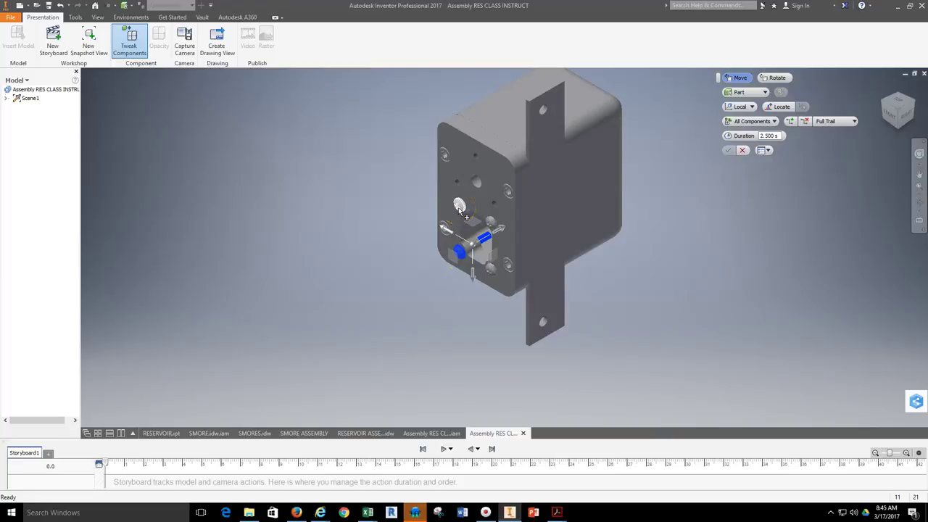
click(487, 230)
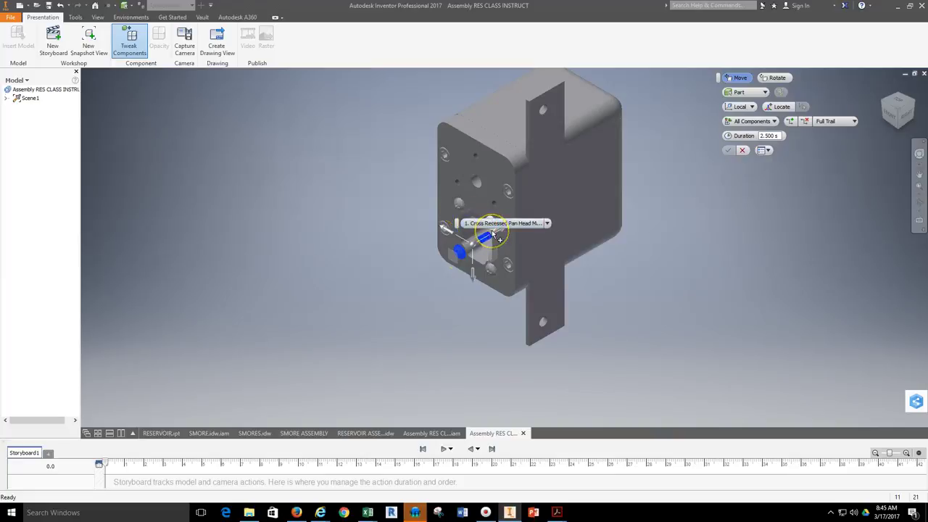
ctrl+click(460, 208)
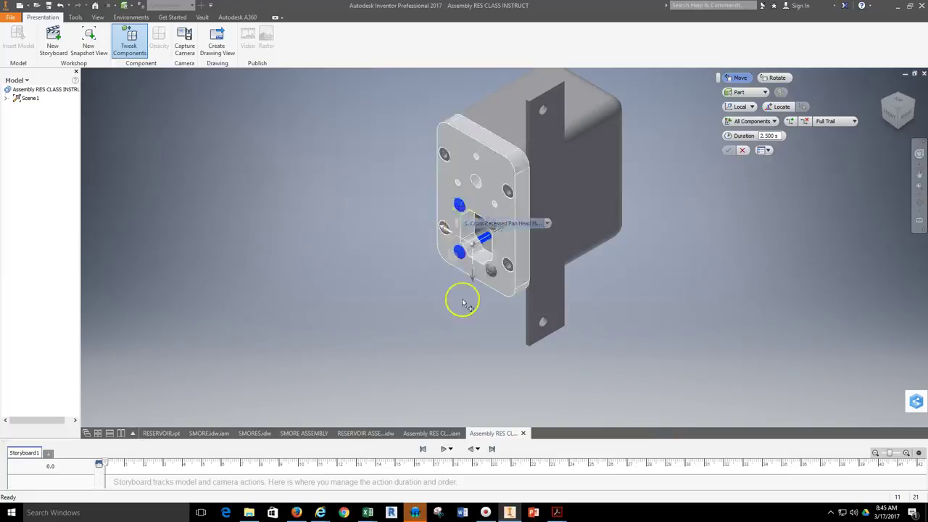
ctrl+click(491, 269)
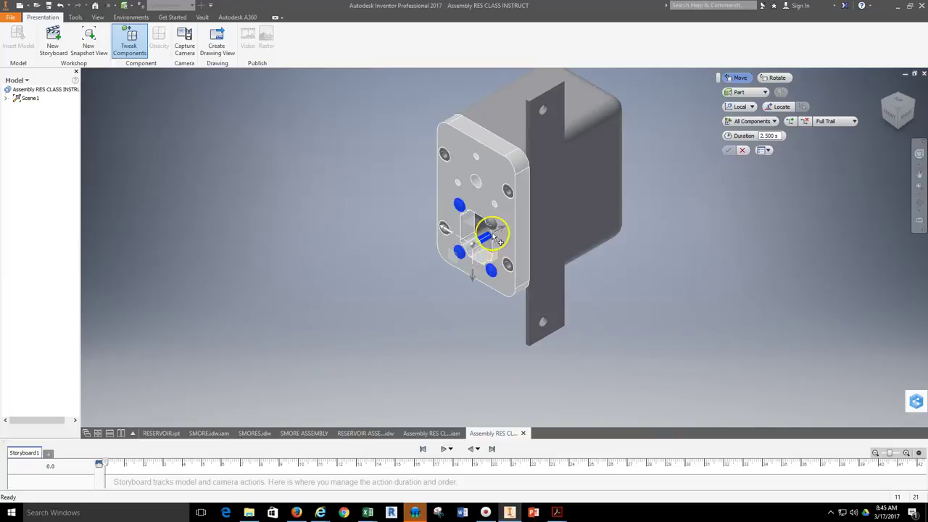
ctrl+click(490, 227)
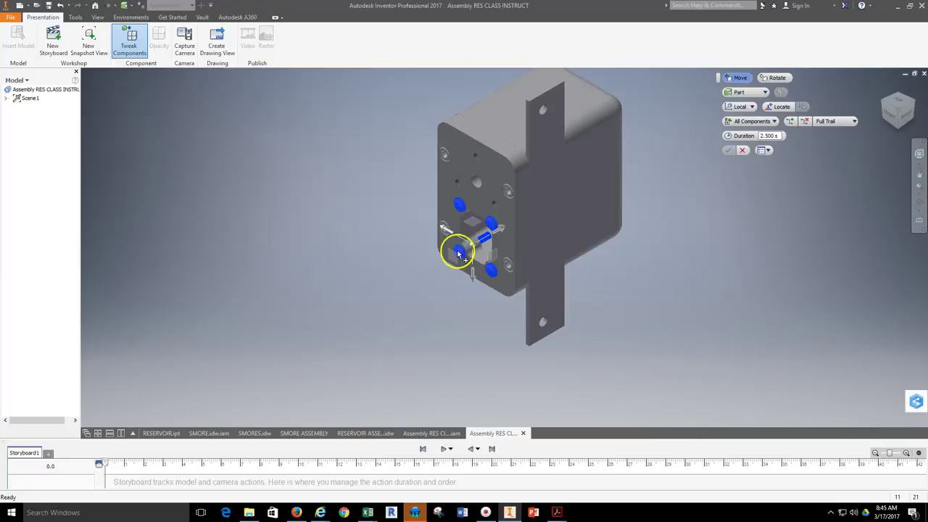
click(505, 230)
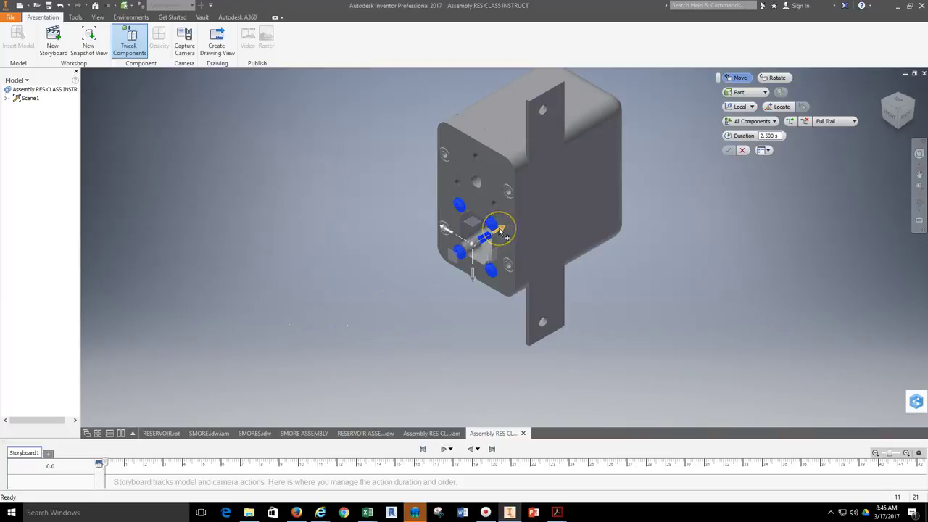
drag(503, 232, 404, 286)
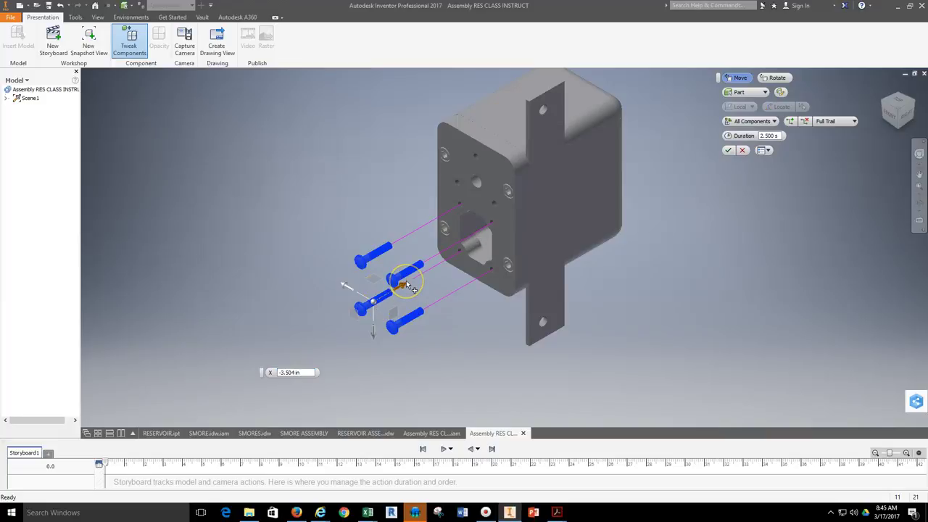
Step: Add the cover's four corner socket head cap screws to the tweak selection and move all eight screws about 3.94 in outward along X
click(444, 228)
click(445, 159)
click(508, 191)
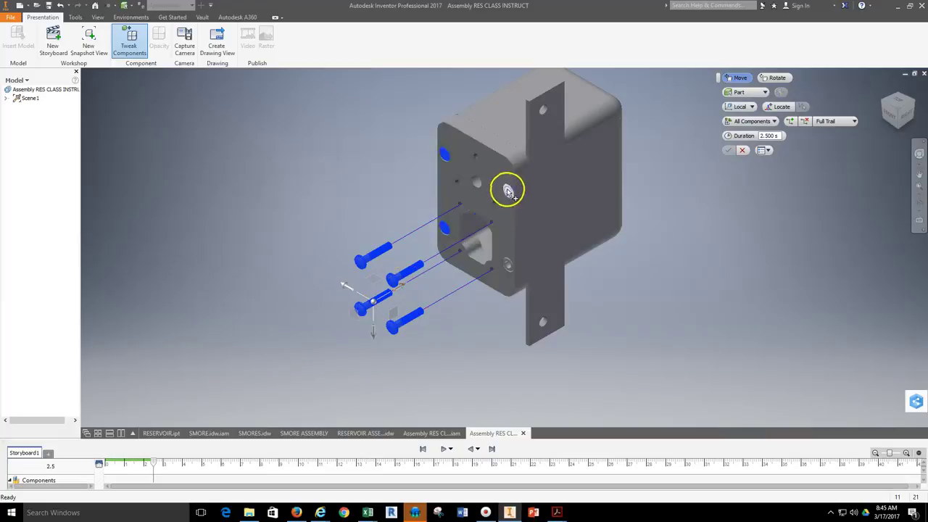
click(508, 265)
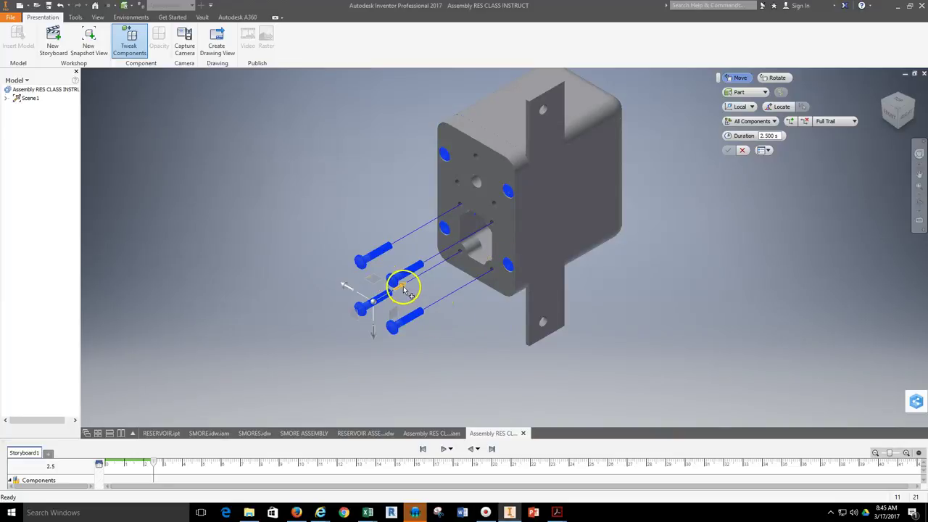
drag(407, 294, 291, 348)
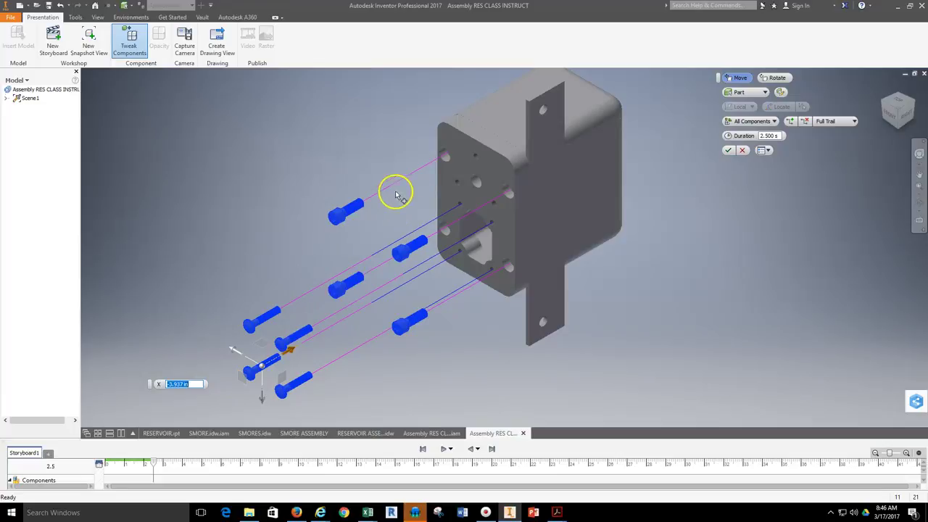
Step: Add the reservoir cover to the tweak selection, move it with all the screws about 3.05 in away from the reservoir, and finish the tweak
click(464, 159)
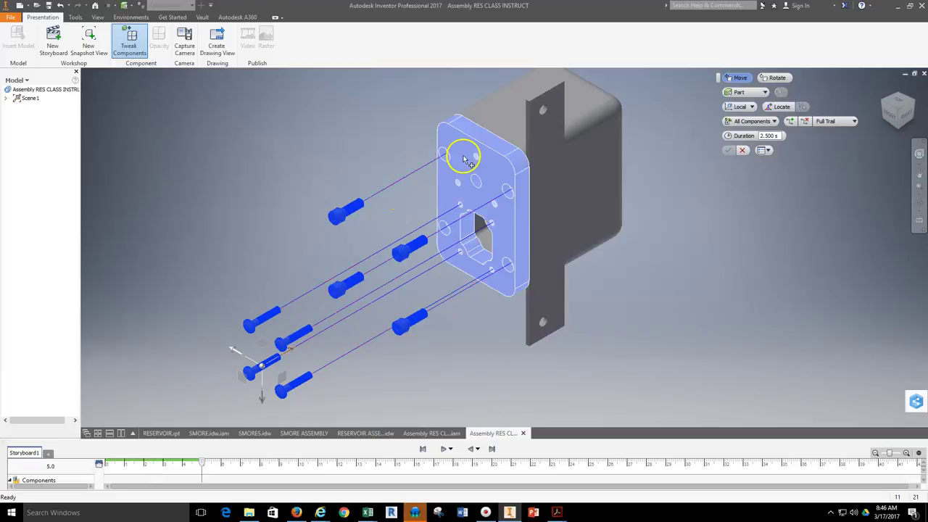
drag(292, 351, 212, 405)
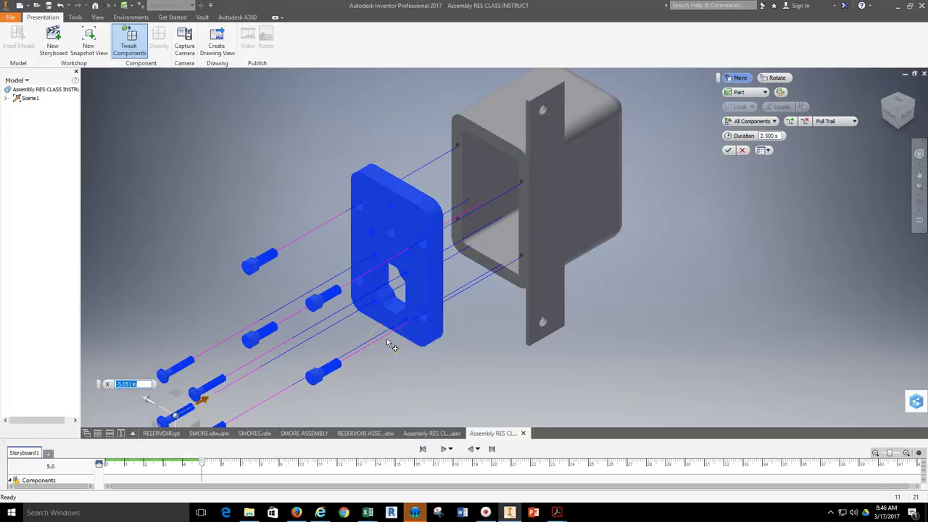
click(728, 152)
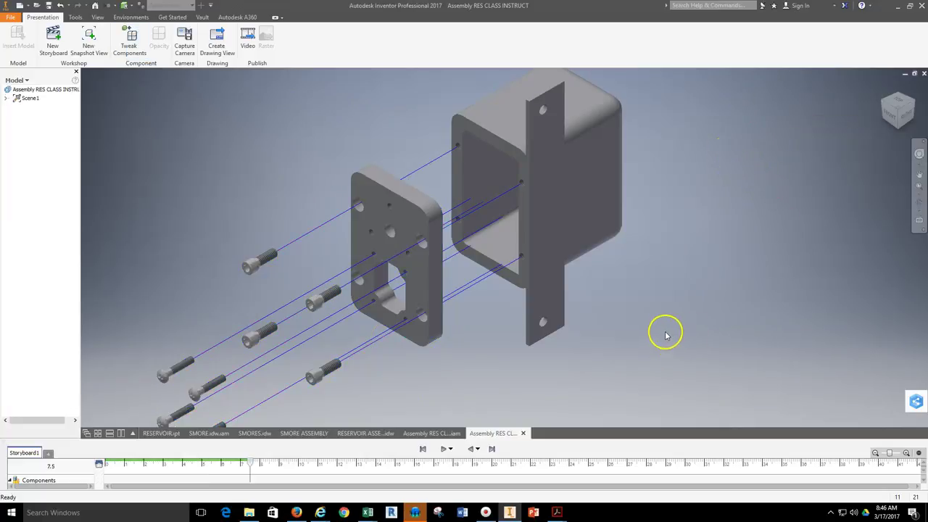
Step: Save the exploded presentation to the Desktop as Assembly RES CLASS INSTRUCT, including changes to its dependent files
middle_drag(641, 310, 693, 287)
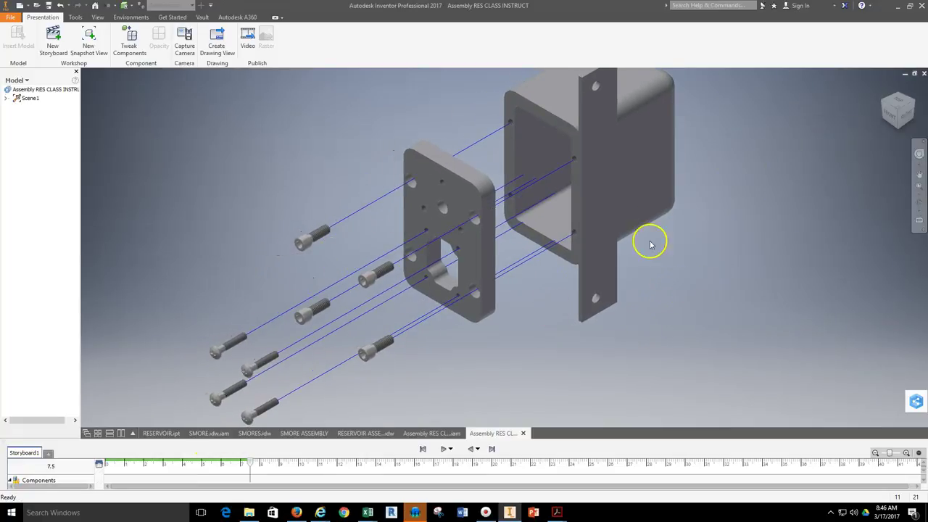
scroll(693, 301, down, 5)
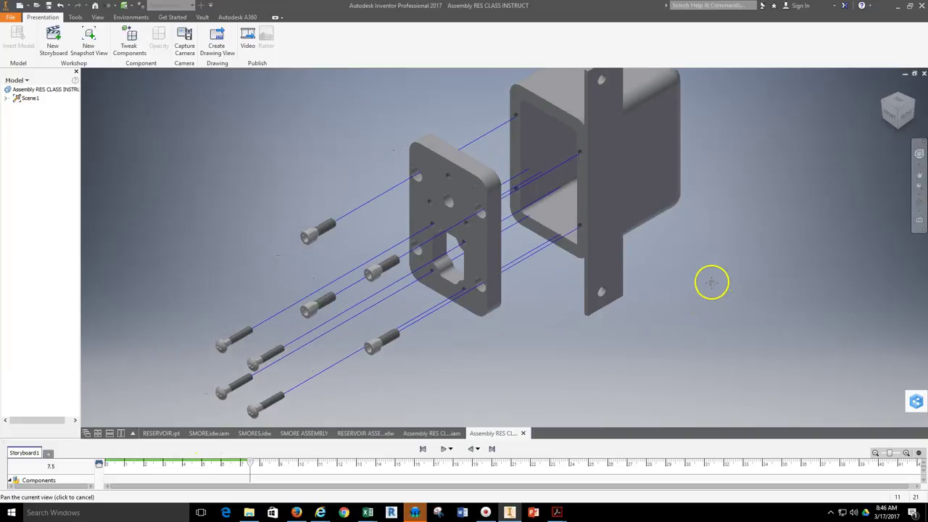
middle_drag(744, 305, 683, 305)
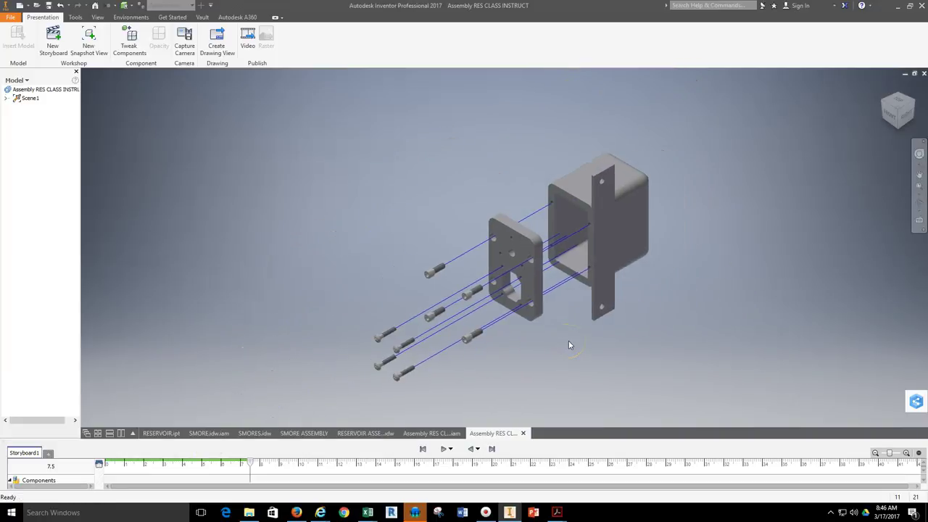
click(6, 19)
click(40, 119)
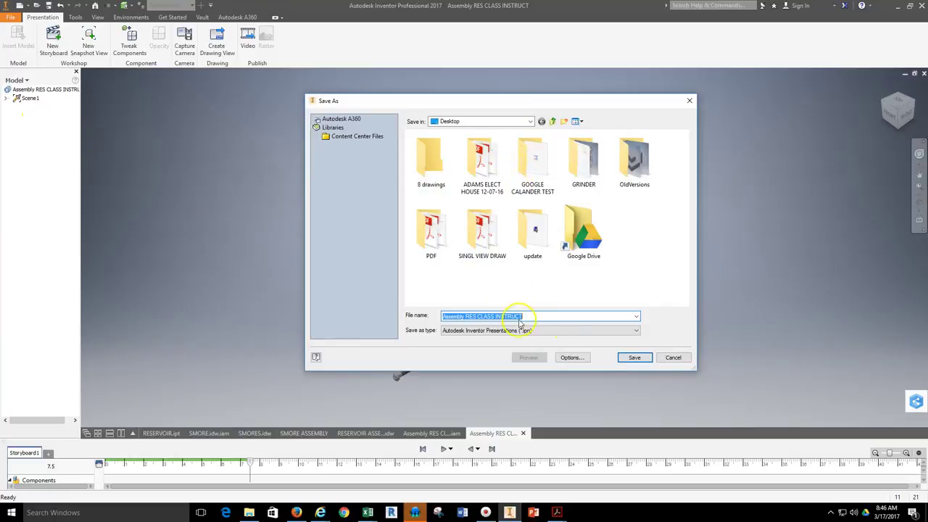
click(636, 358)
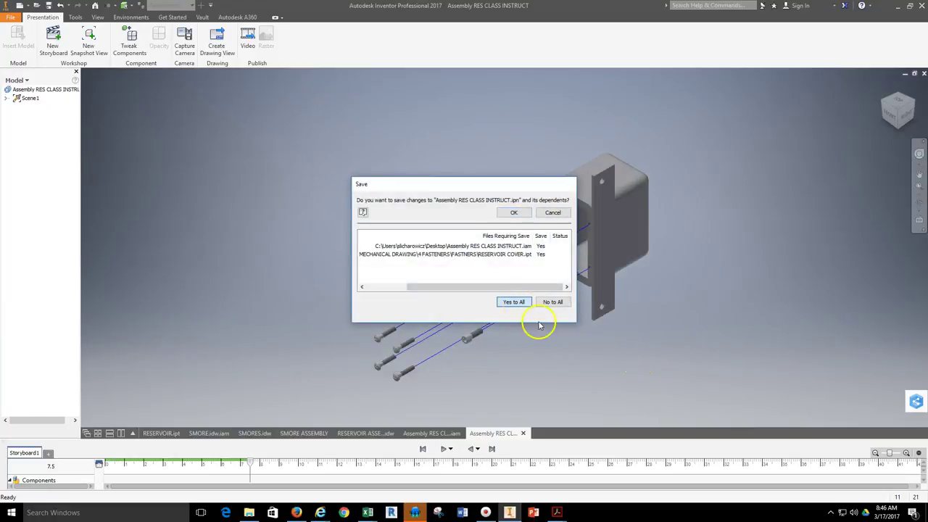
click(513, 213)
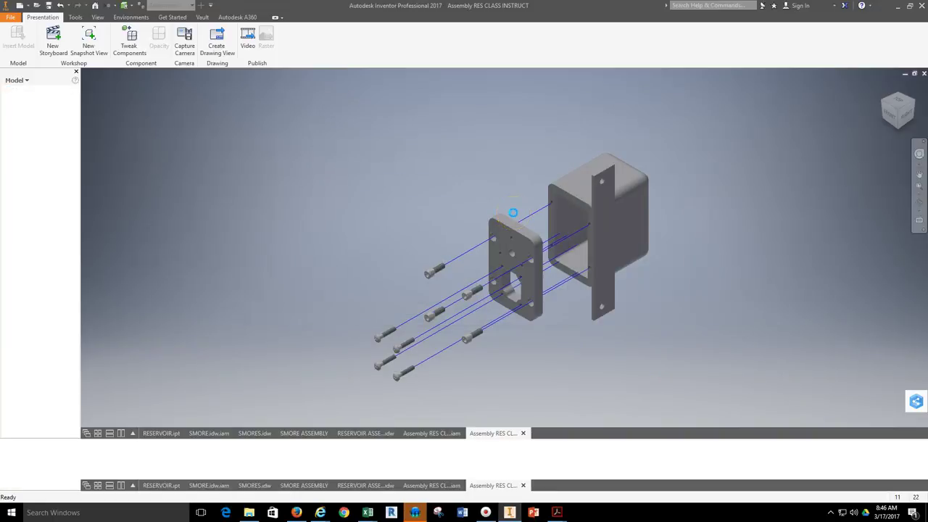
scroll(439, 206, up, 5)
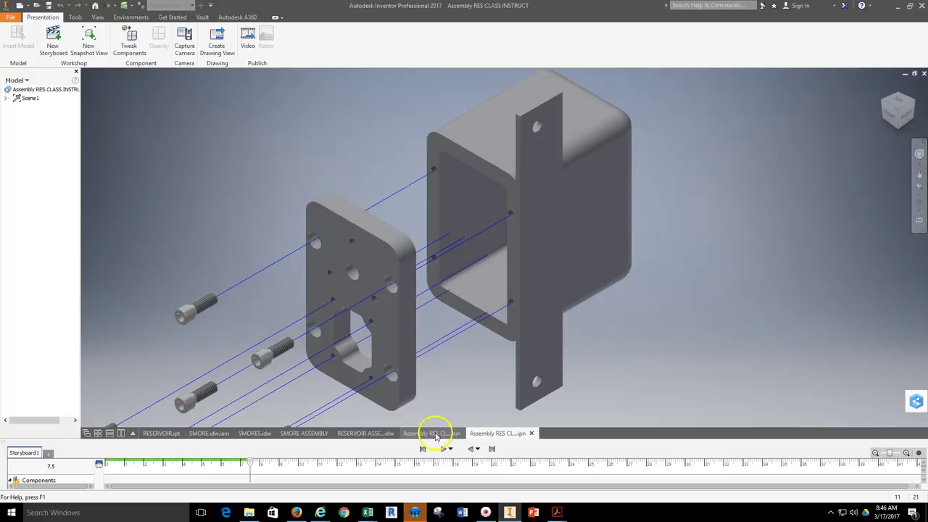
Step: Switch to the RESERVOIR ASSEMBLY EXPLODED VIEW drawing and add a new sheet to it
click(368, 432)
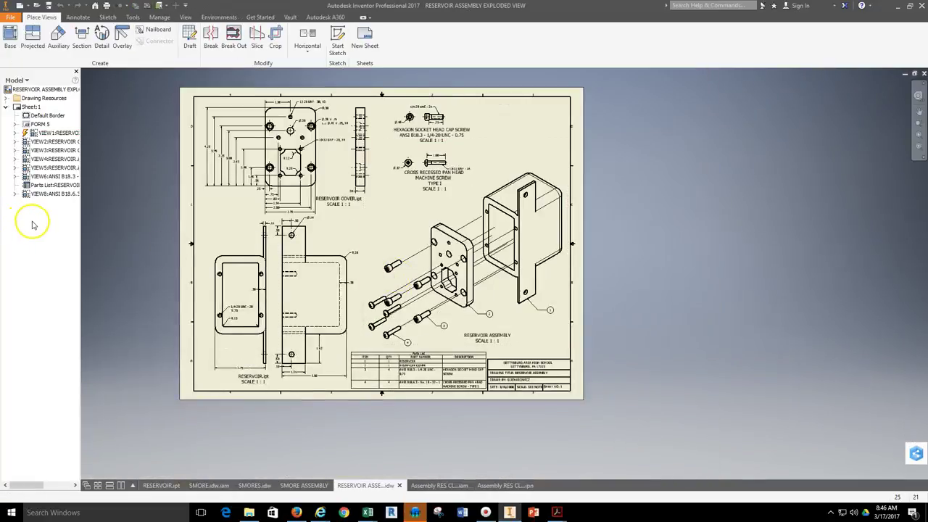
right_click(35, 226)
click(40, 237)
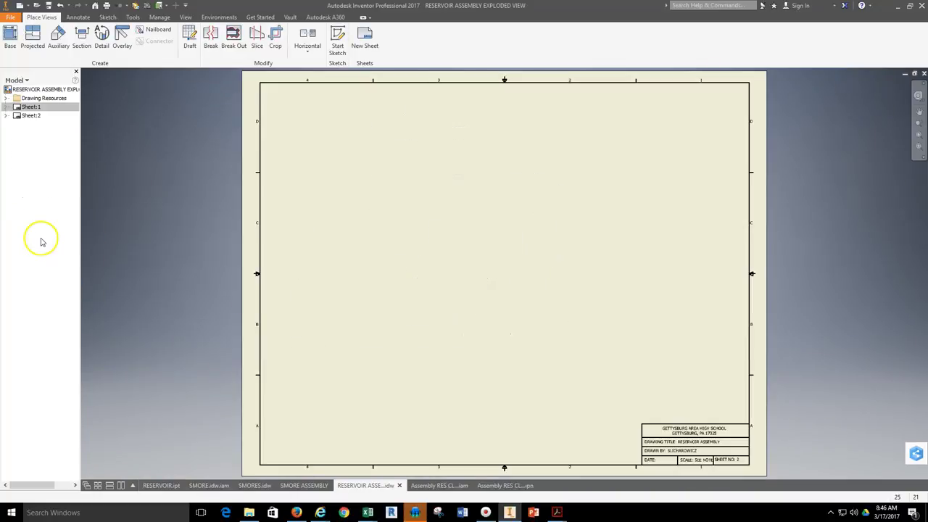
mouse_move(510, 321)
middle_down()
mouse_move(454, 309)
mouse_move(457, 320)
middle_up()
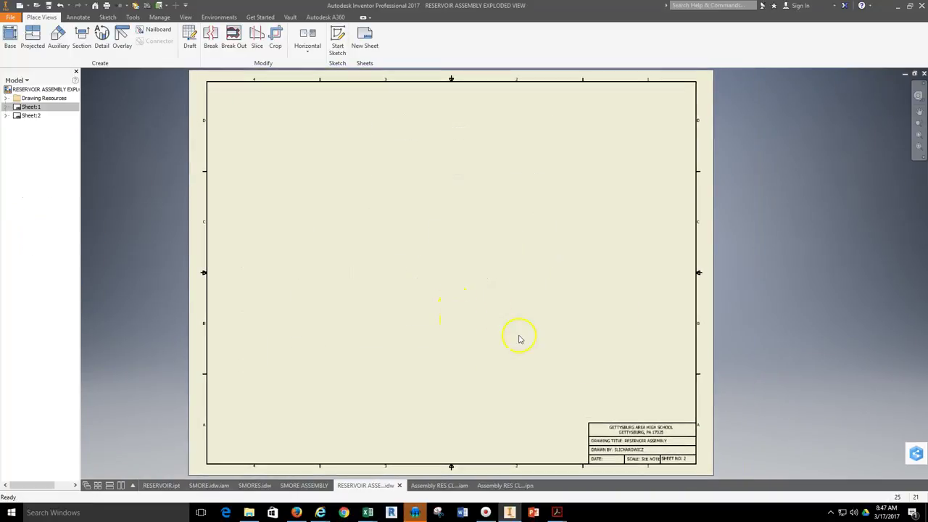
Step: Open the new sheet's settings and accept size C in landscape orientation
right_click(19, 120)
click(31, 194)
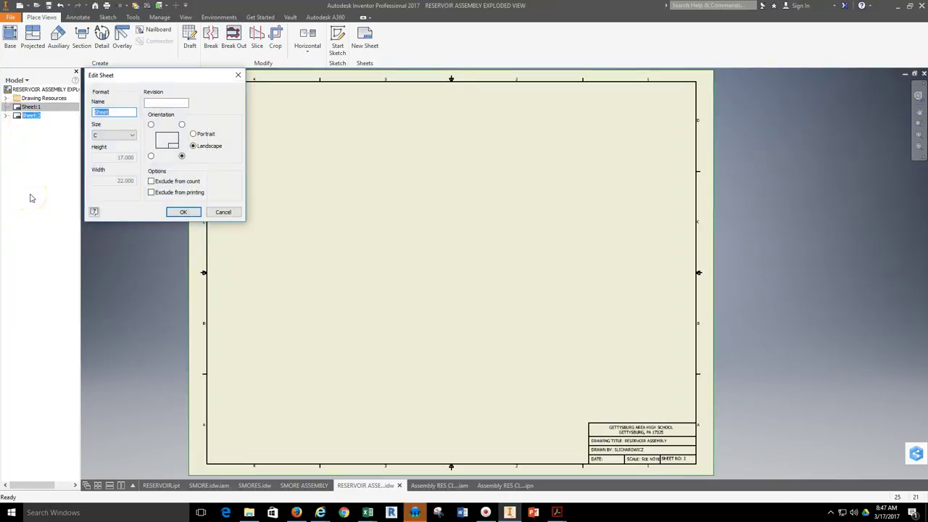
click(177, 213)
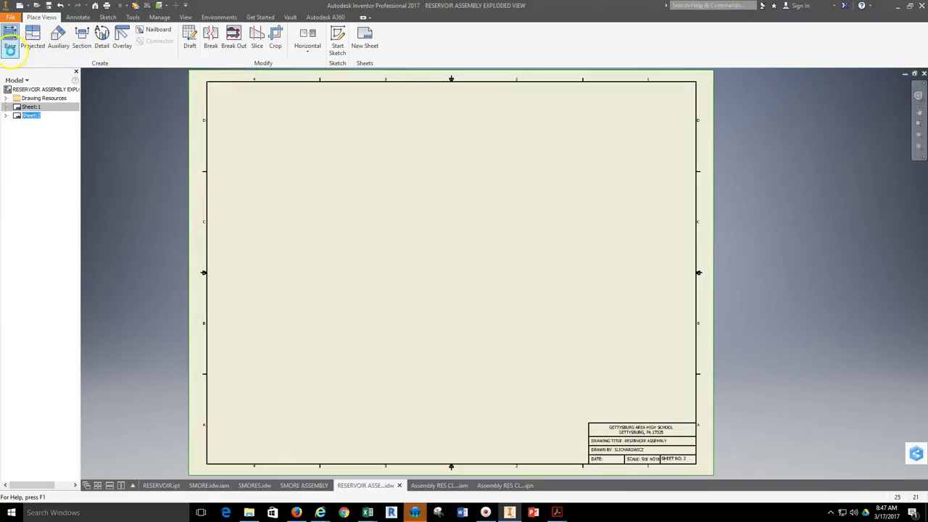
Step: Place a 1:1 base view of the Assembly RES CLASS INSTRUCT presentation with trails and move it near the sheet's right border, above the title block
click(498, 291)
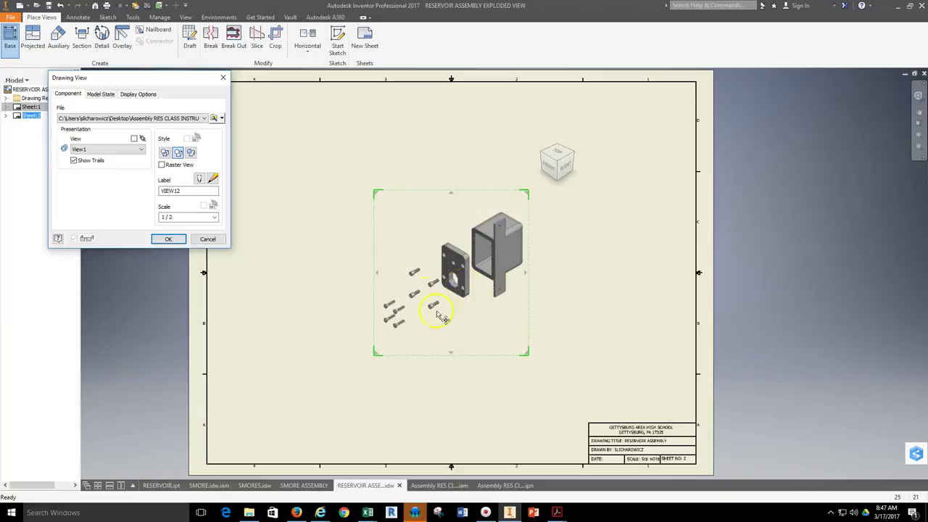
click(214, 216)
click(190, 242)
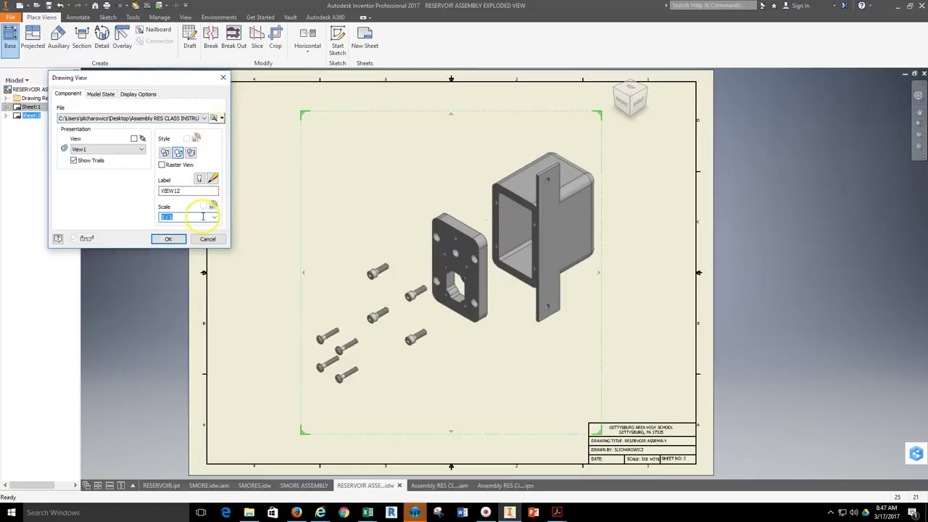
click(167, 239)
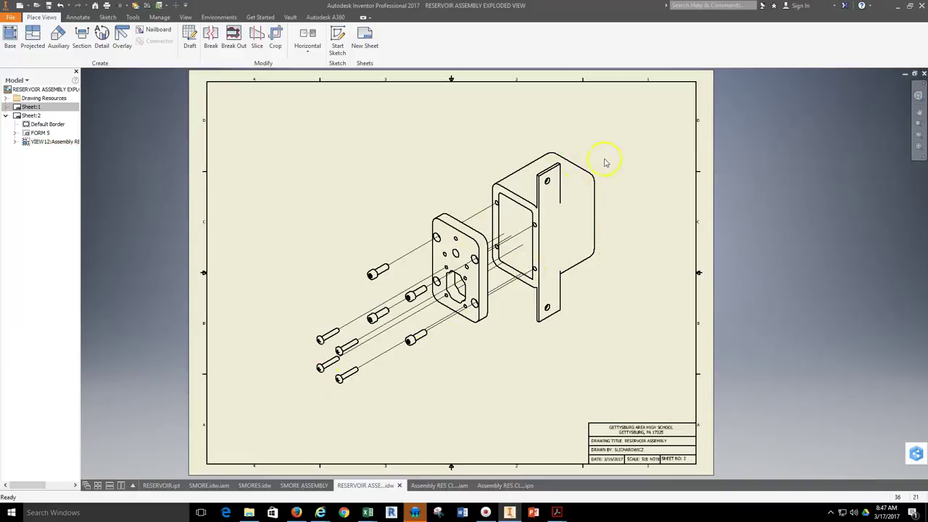
drag(598, 157, 704, 191)
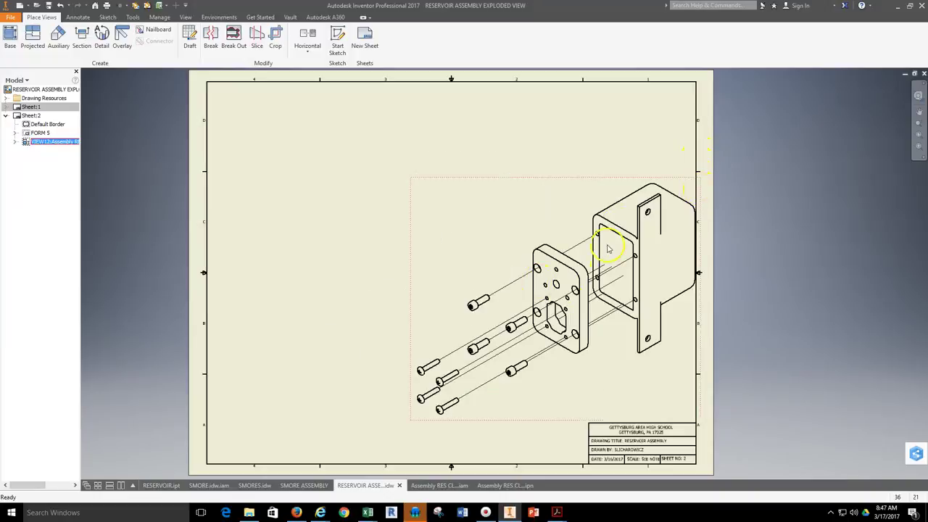
drag(623, 180, 617, 182)
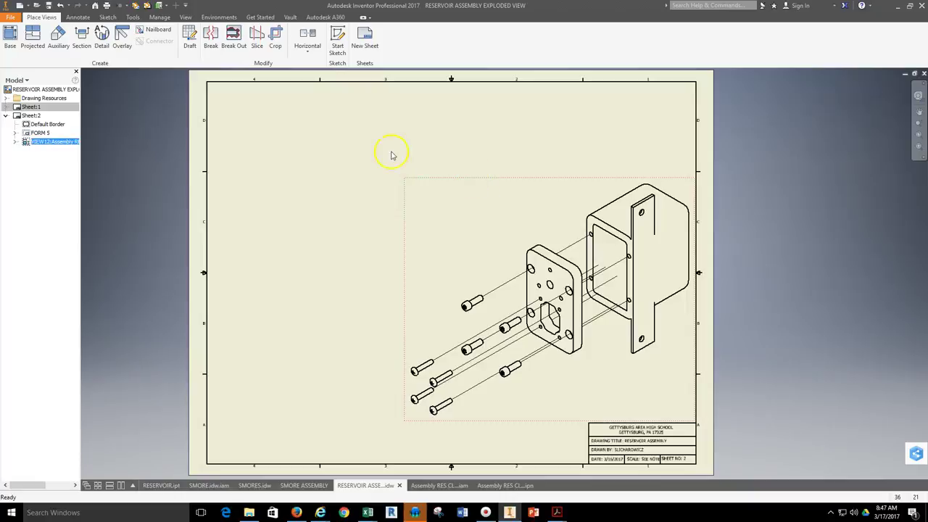
Step: Insert a structured, first-level parts list for Assembly RES CLASS INSTRUCT.iam, enabling its BOM view, and place it against the title block's left edge
click(79, 18)
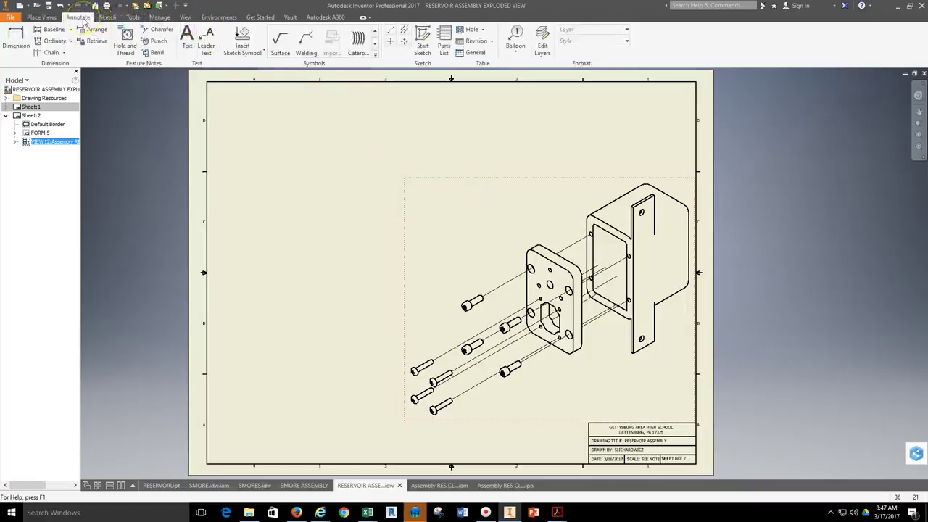
click(450, 54)
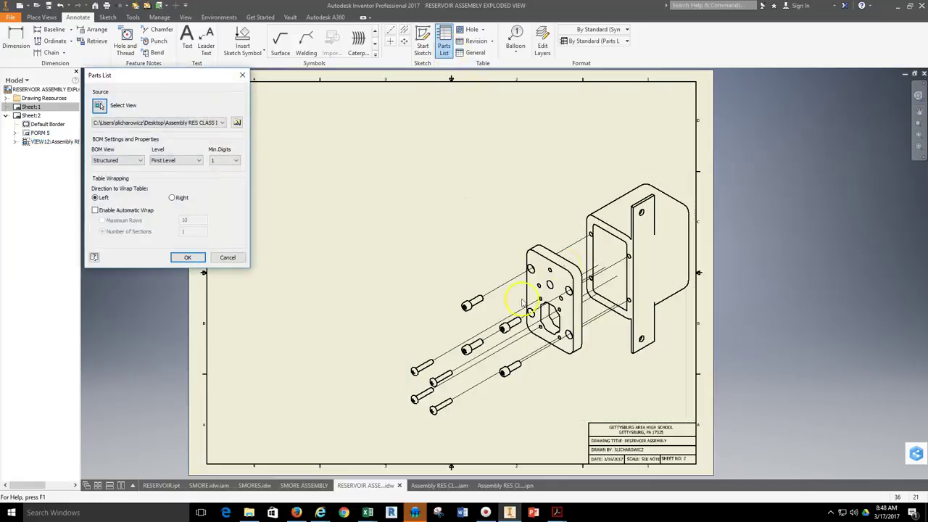
click(222, 122)
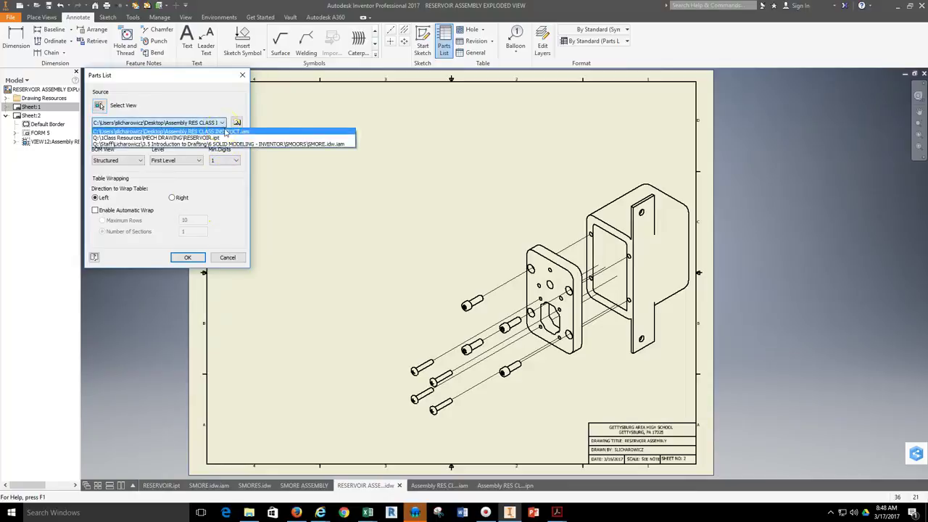
click(216, 137)
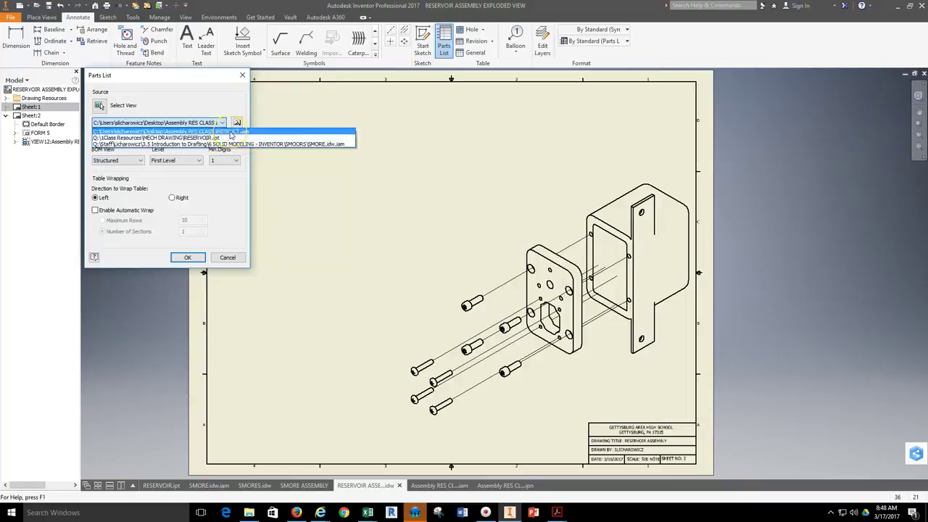
click(230, 132)
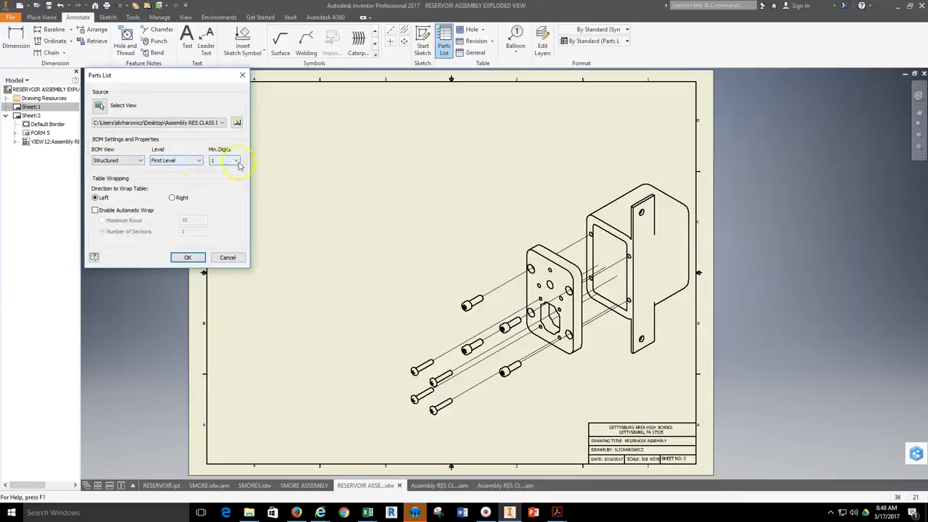
click(183, 258)
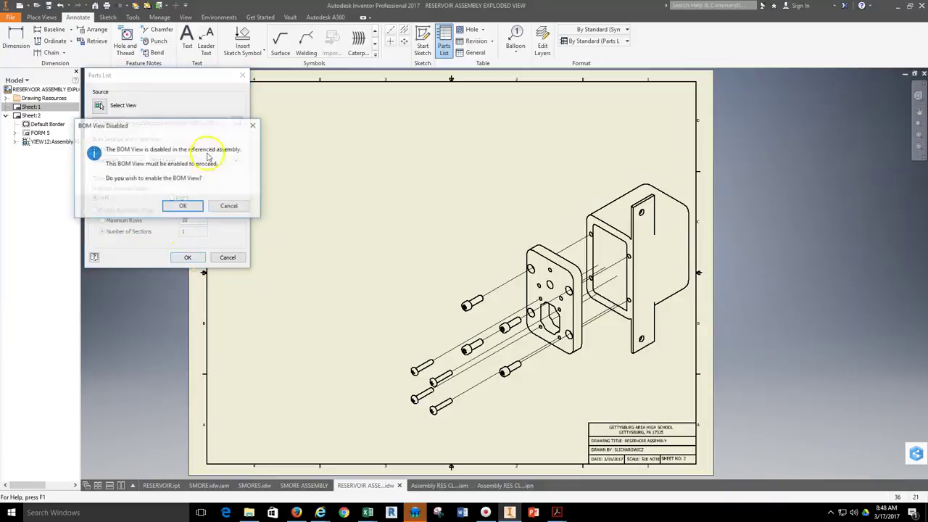
click(182, 205)
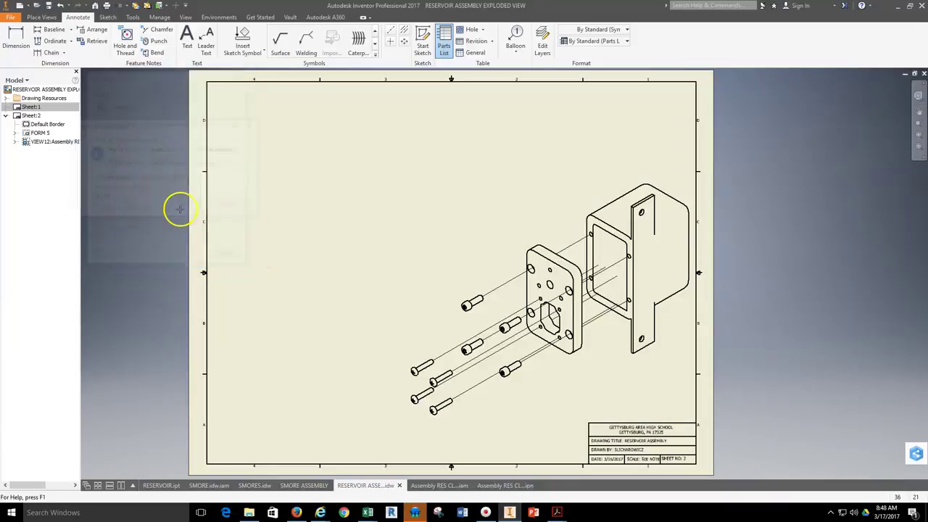
click(589, 421)
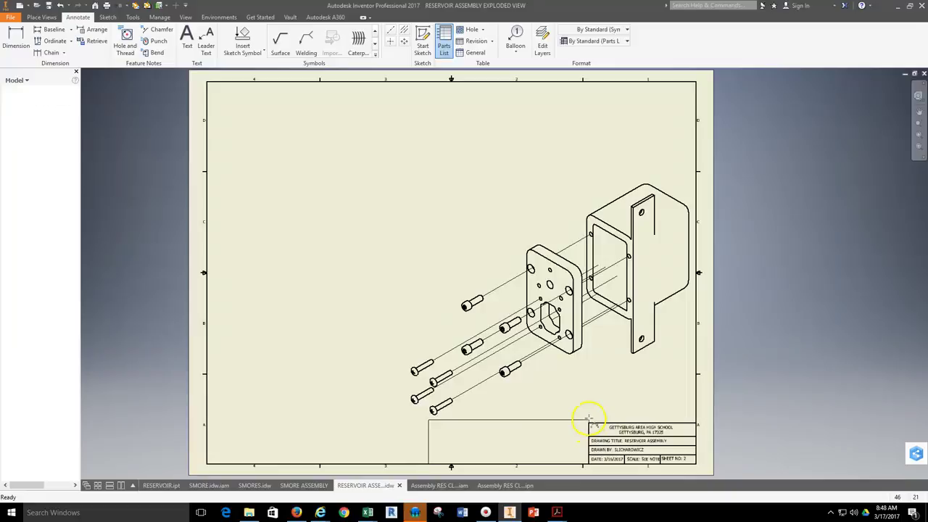
Step: Add item balloons to the lowest cross recessed pan head screw and the lowest socket head cap screw in the exploded view
scroll(511, 453, up, 4)
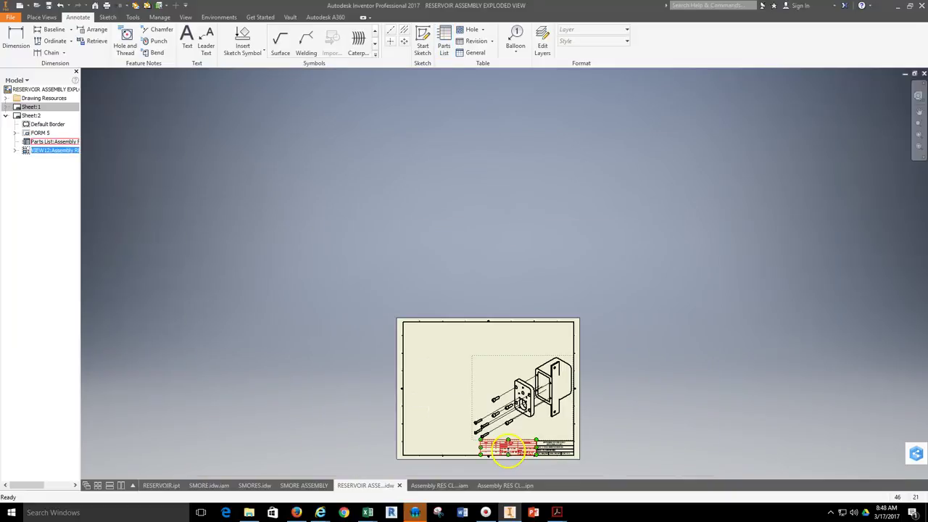
scroll(511, 453, down, 7)
middle_drag(519, 442, 522, 354)
scroll(568, 349, up, 3)
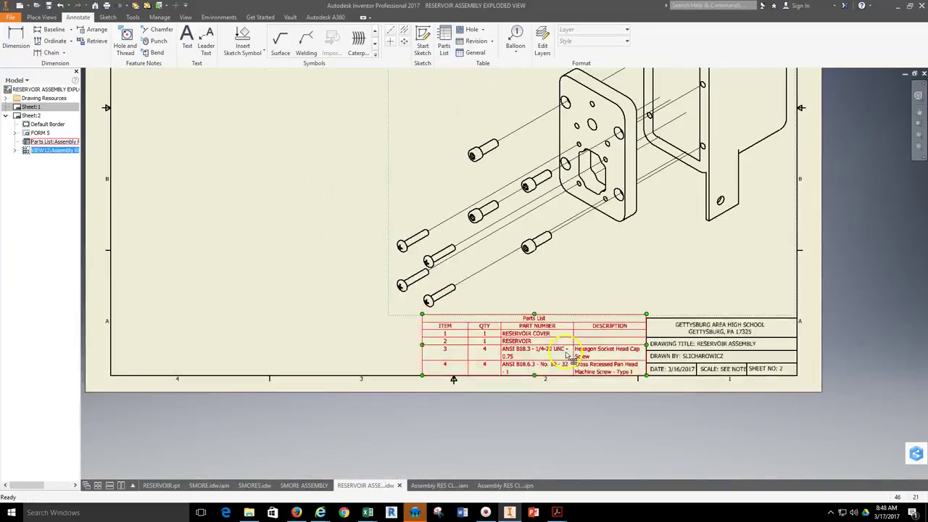
middle_drag(626, 252, 556, 335)
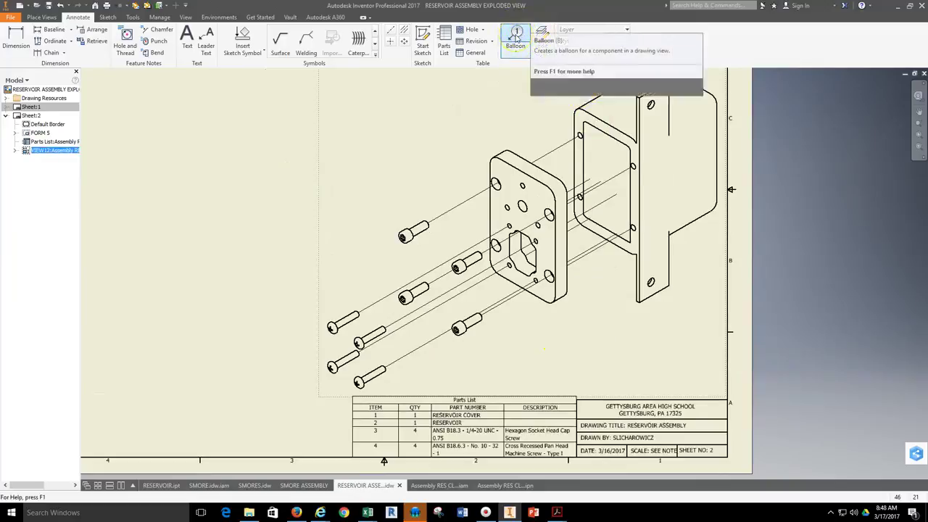
click(518, 37)
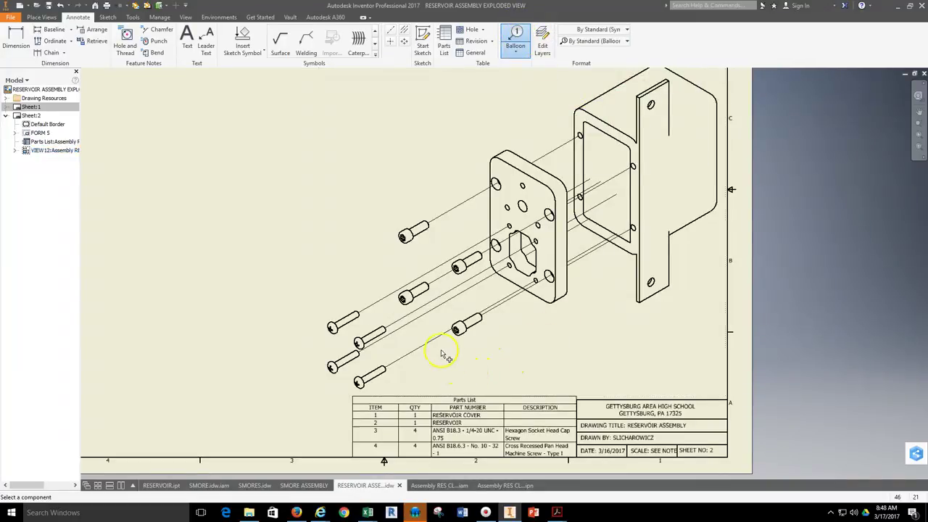
click(387, 374)
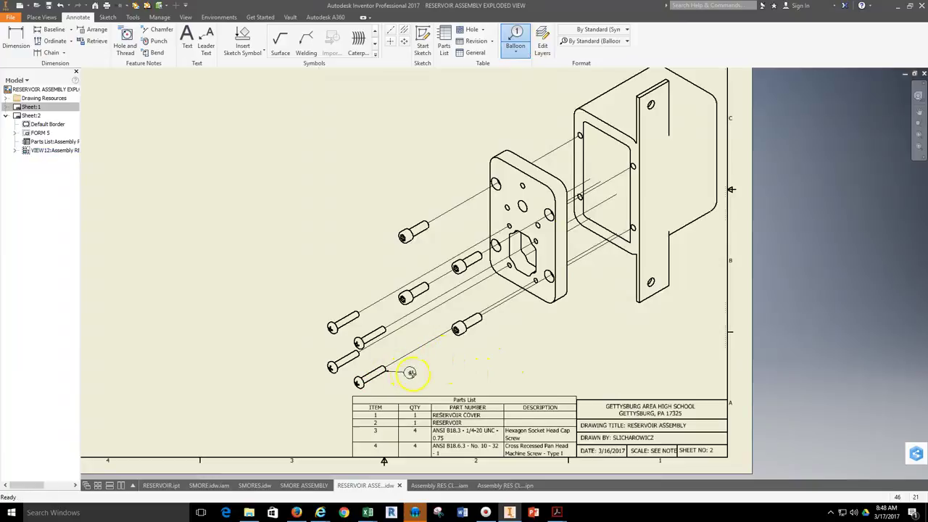
right_click(419, 380)
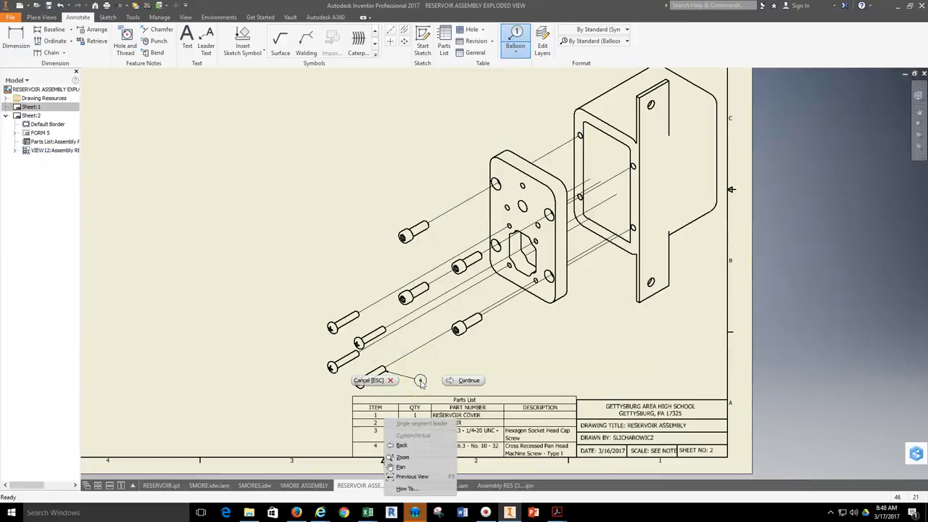
click(468, 379)
click(484, 328)
right_click(509, 335)
click(551, 339)
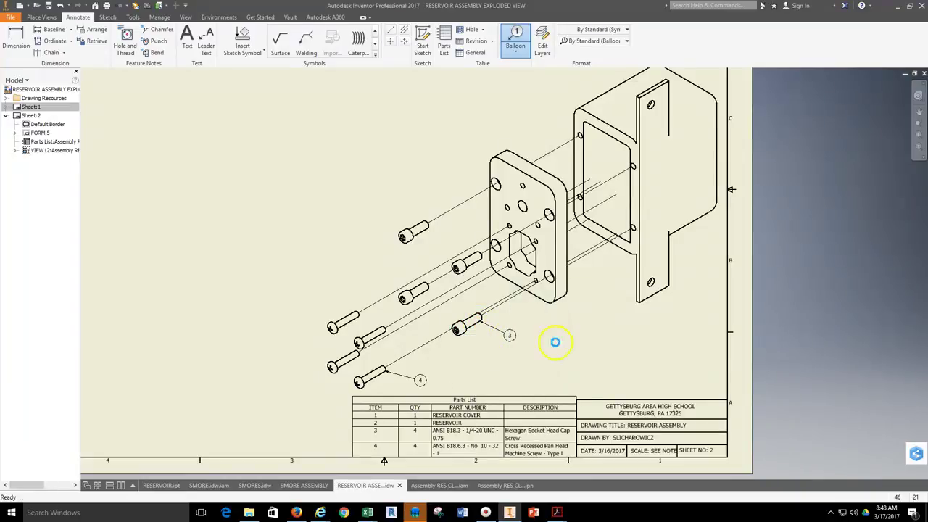
Step: Add item balloons to the lower corner of the reservoir cover and the lower end of the reservoir's mounting plate
right_click(592, 319)
click(633, 320)
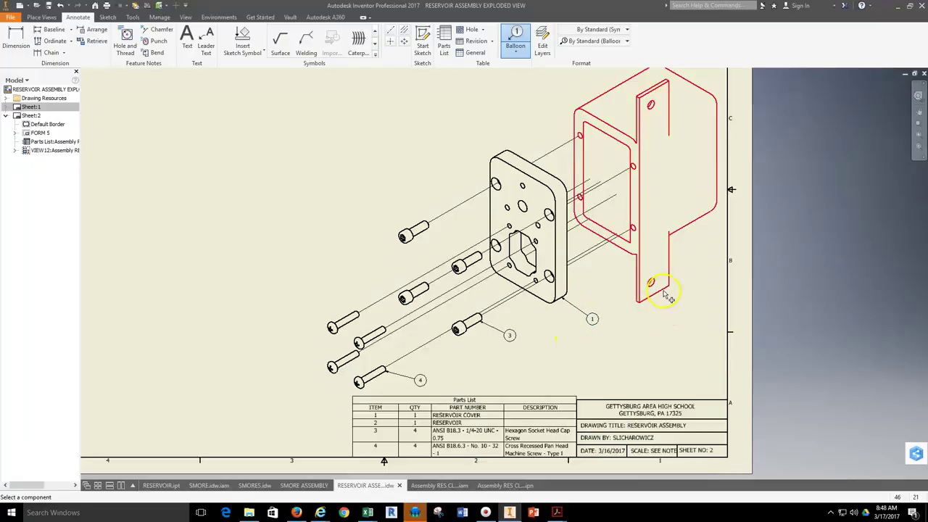
right_click(688, 305)
click(723, 311)
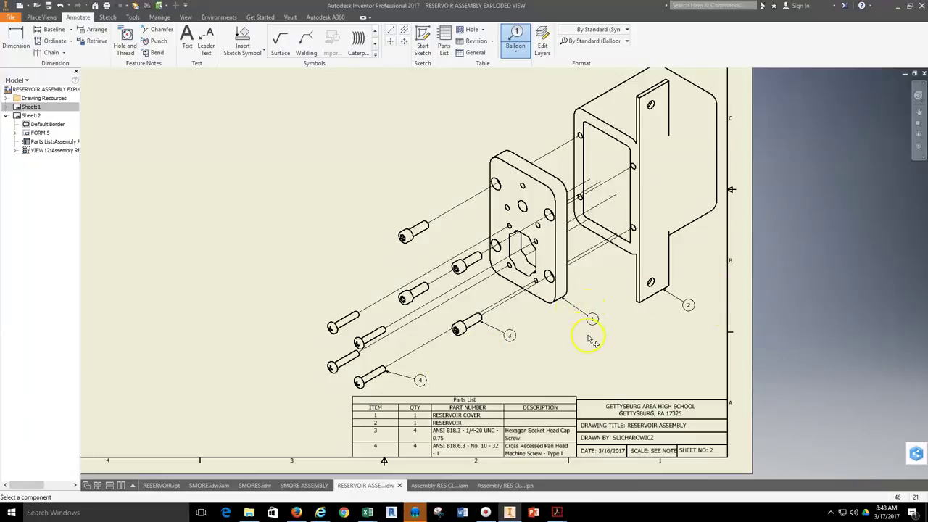
Step: Examine the sheet's exploded view, comparing the balloon numbers with the items in the parts list
scroll(611, 356, down, 2)
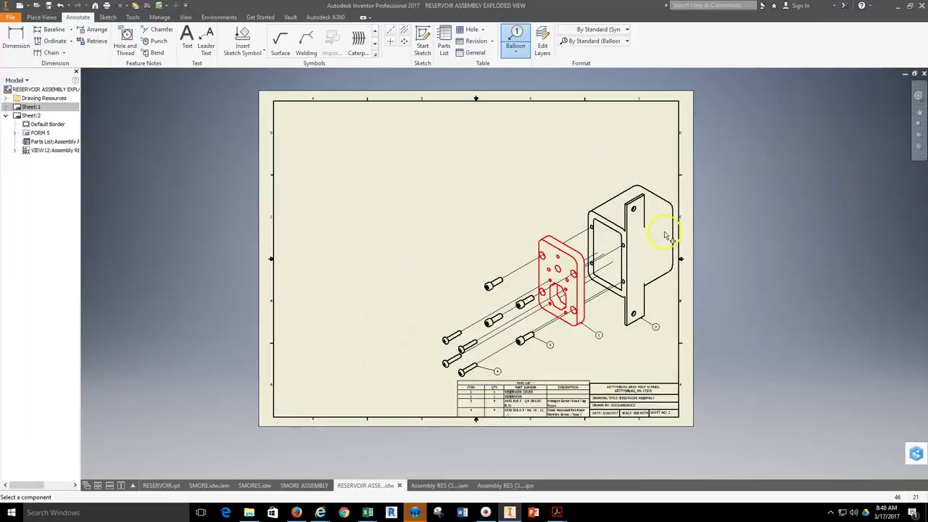
scroll(587, 316, down, 3)
middle_drag(623, 326, 598, 294)
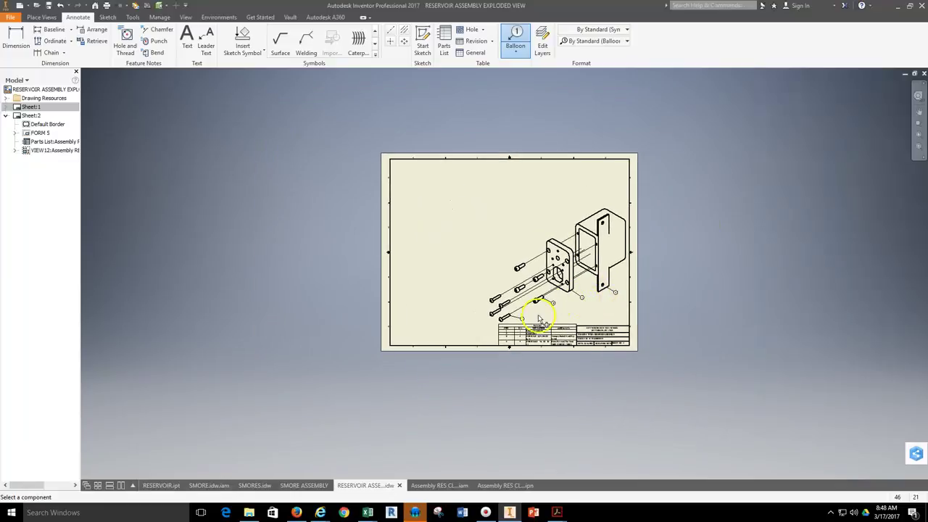
scroll(555, 313, up, 5)
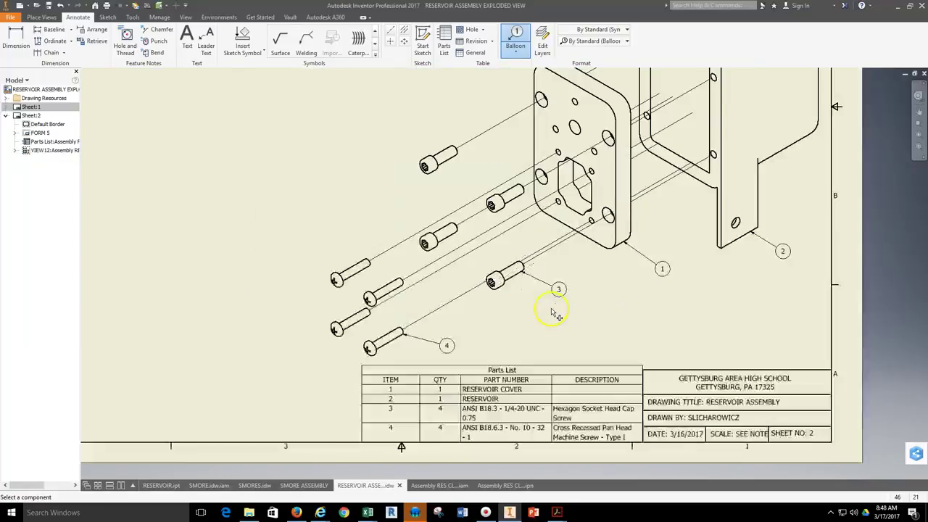
scroll(520, 306, down, 2)
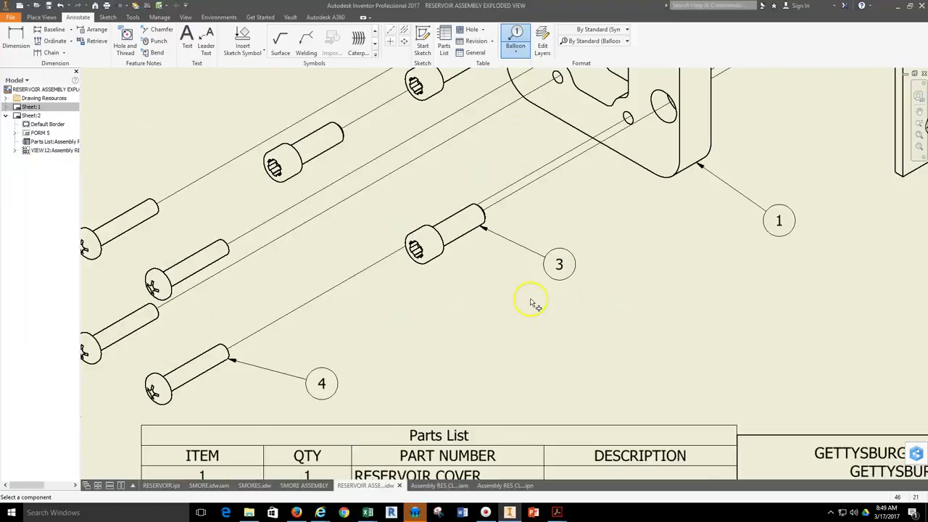
scroll(615, 321, down, 6)
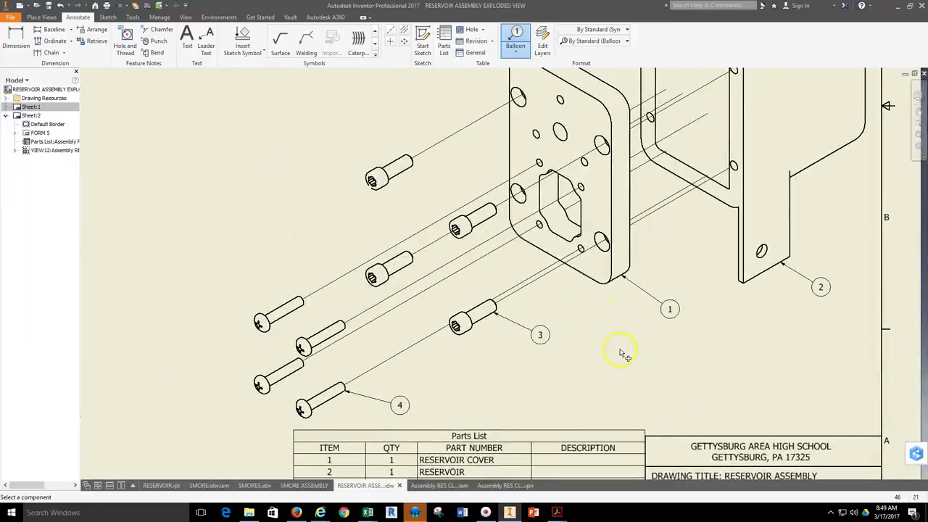
middle_drag(600, 349, 550, 366)
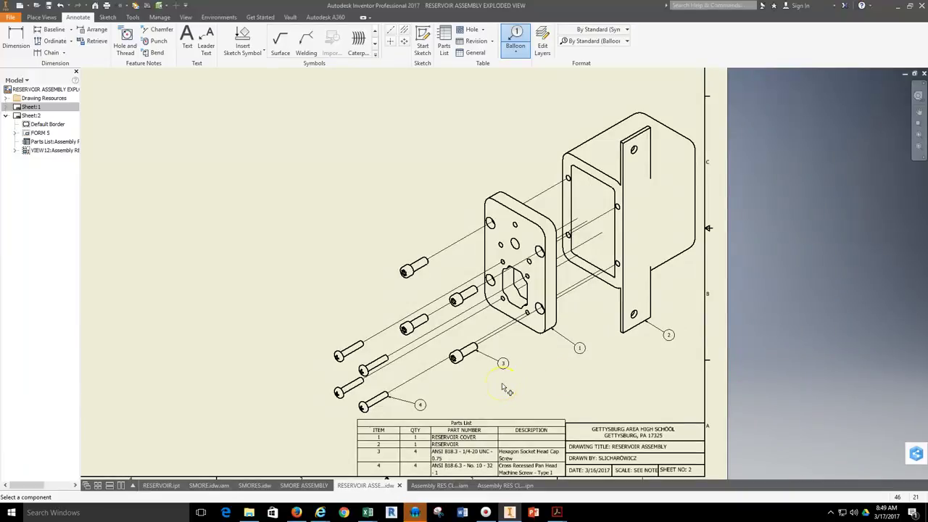
middle_drag(514, 388, 578, 334)
middle_drag(639, 329, 626, 350)
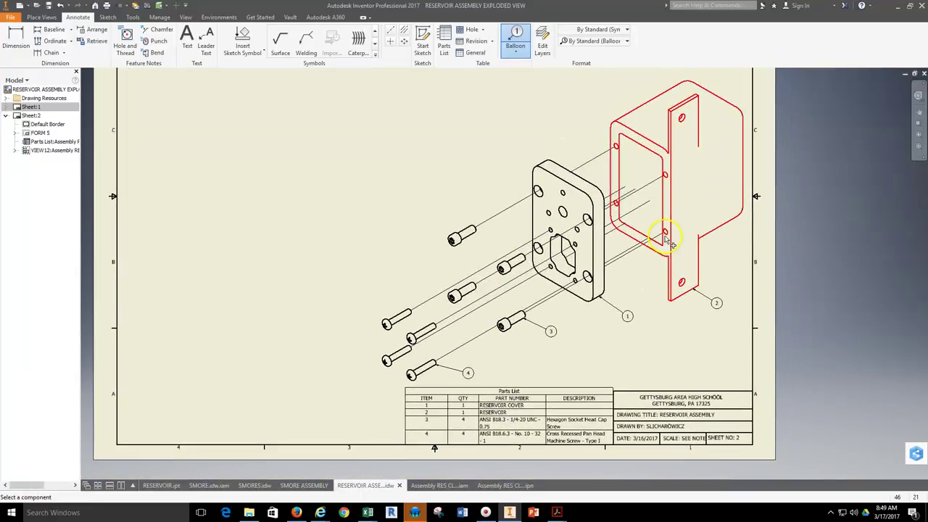